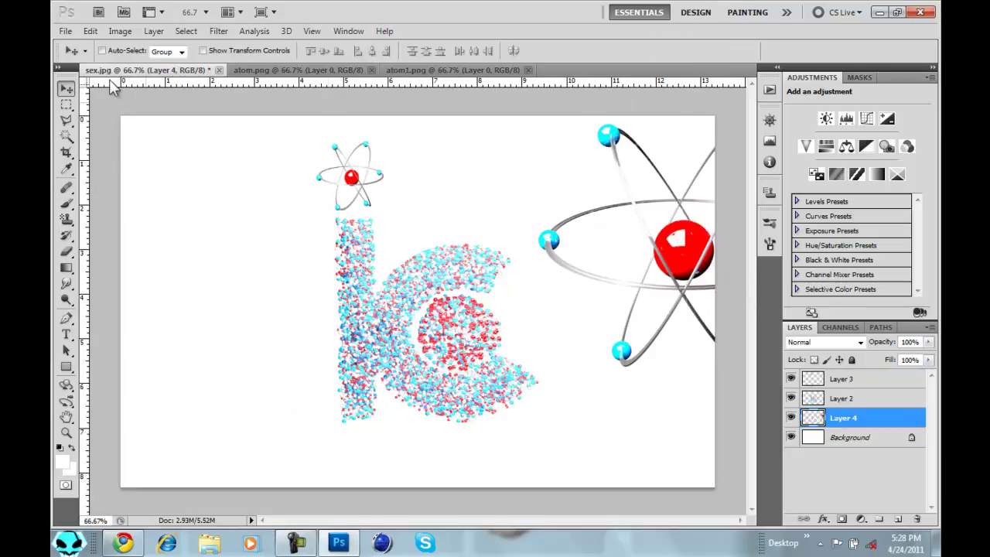
Step: Open atom2.png and place its atom on the left side of the main composition
text(a)
click(490, 450)
click(655, 305)
drag(397, 275, 263, 280)
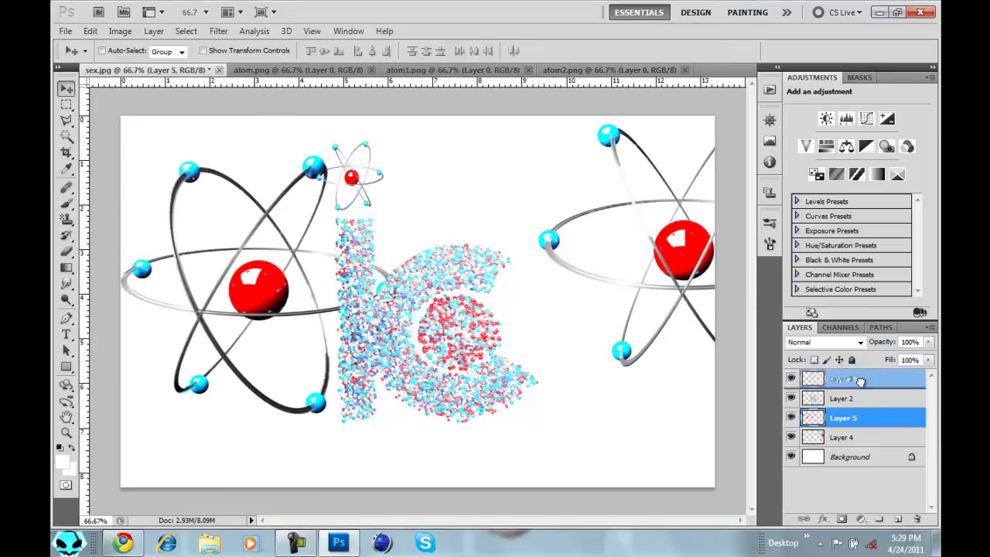
Step: Move Layer 5 to the top of the layer stack, above Layer 2 and Layer 3
drag(862, 385, 862, 387)
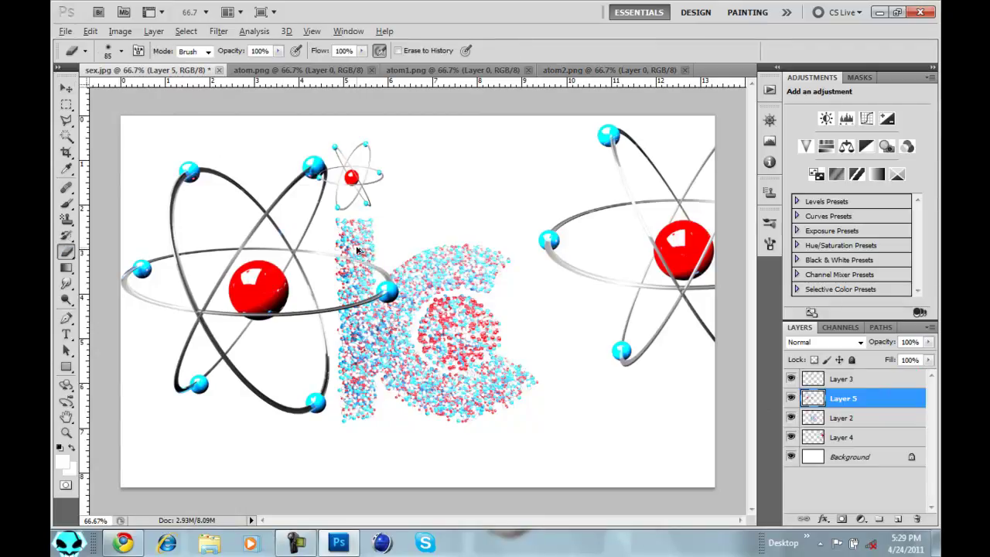
key(ctrl+bracketleft)
key(v)
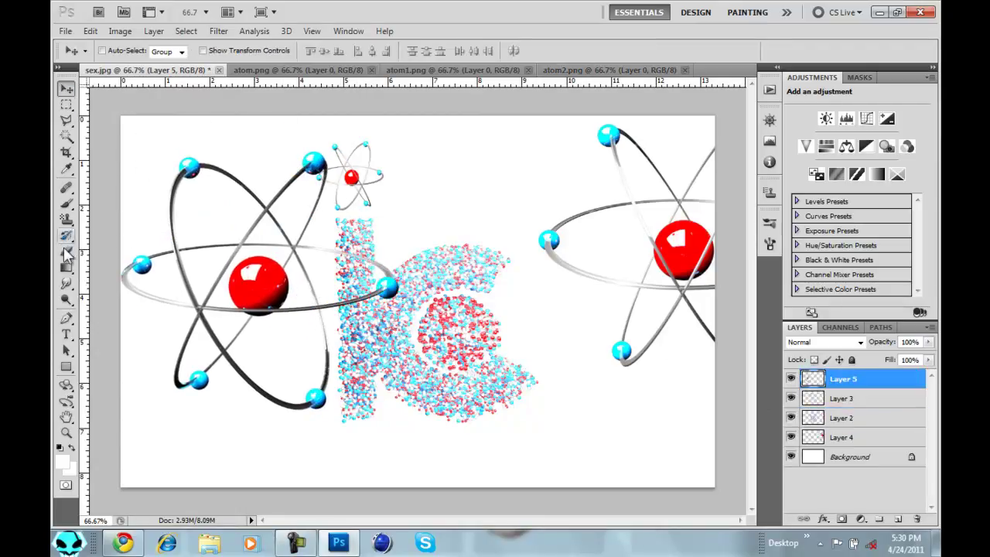
Step: Move the Layer 4 atom to the lower-right corner of the canvas and scale down the large Layer 5 atom
click(842, 438)
drag(625, 237, 561, 435)
key(ctrl+t)
drag(122, 151, 189, 214)
key(Return)
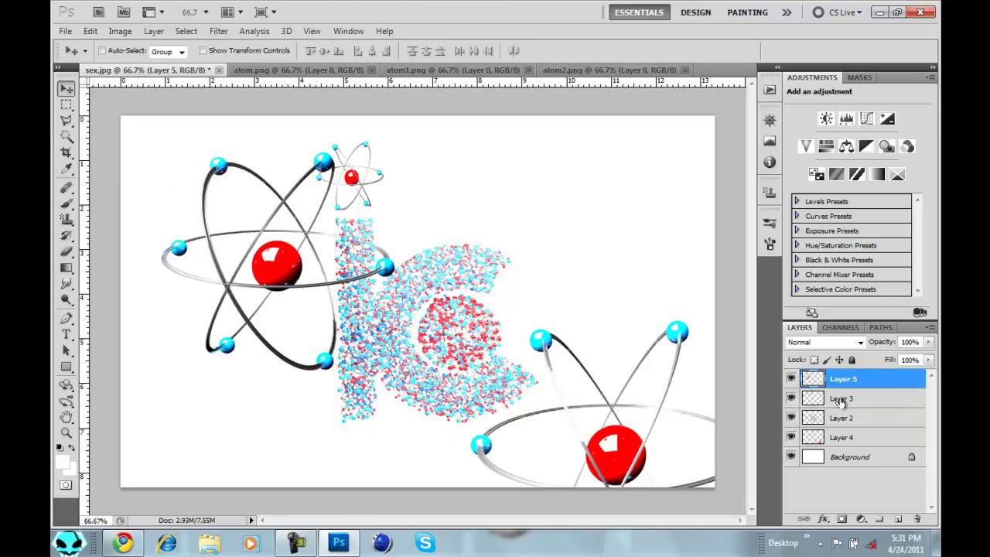
Step: Delete Layer 3, which holds the small atom above the lettering
click(842, 398)
drag(367, 184, 470, 328)
key(Delete)
click(469, 205)
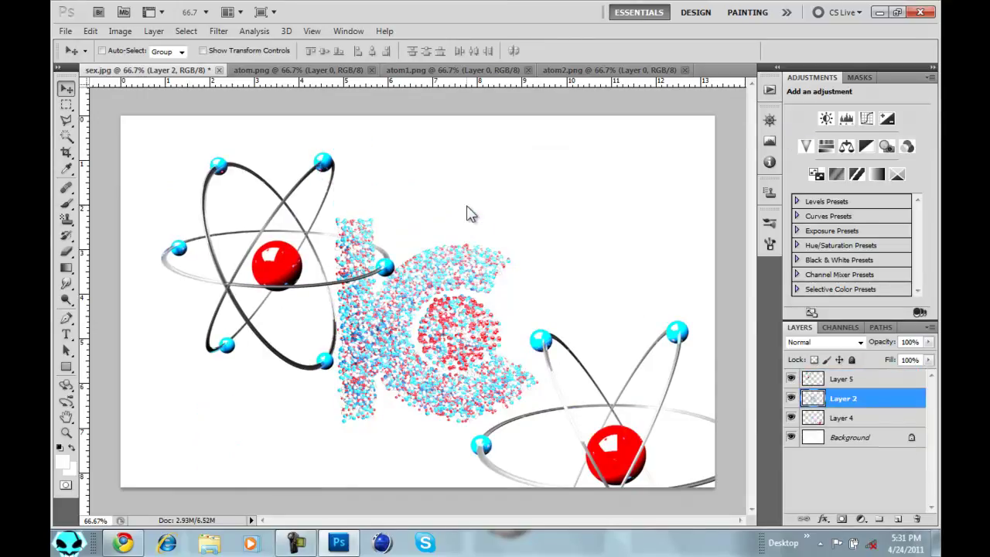
Step: Copy the atom from atom.png into the composition and place it in the upper-right corner of the canvas
click(341, 72)
drag(420, 241, 301, 250)
drag(365, 255, 682, 109)
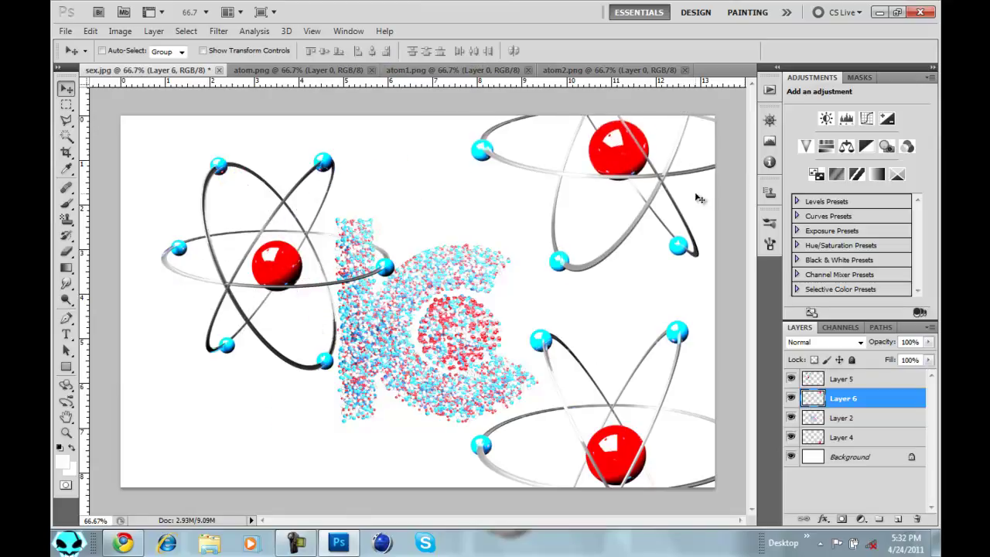
Step: Turn on CMYK proof colors, and scale down and reposition the Layer 6 atom in the canvas's upper-right area
drag(571, 223, 534, 249)
key(ctrl+y)
key(ctrl+t)
drag(433, 298, 498, 239)
key(Return)
drag(502, 188, 464, 211)
Step: Duplicate Layer 2 as Layer 2 copy and choose the Smudge tool
right_click(844, 422)
click(796, 125)
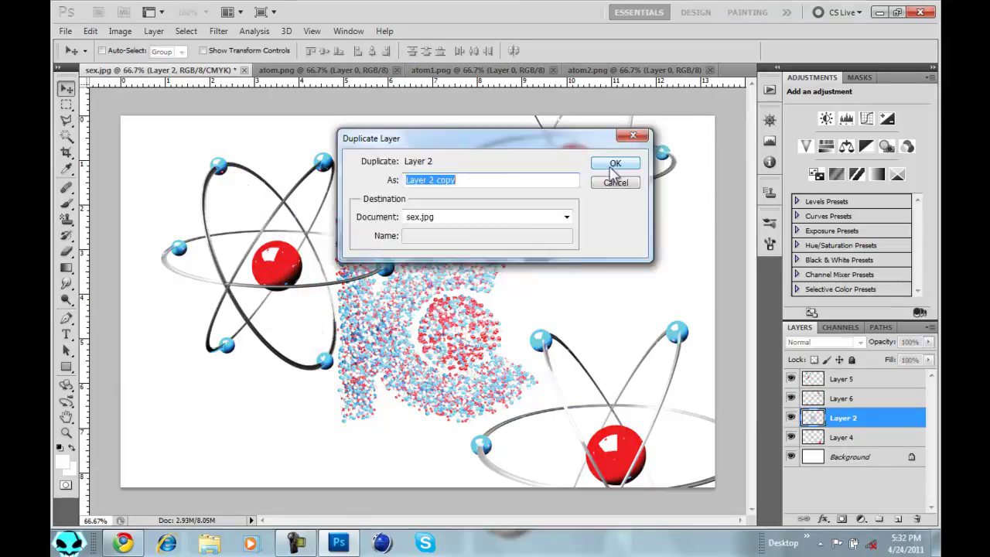
click(614, 163)
click(66, 284)
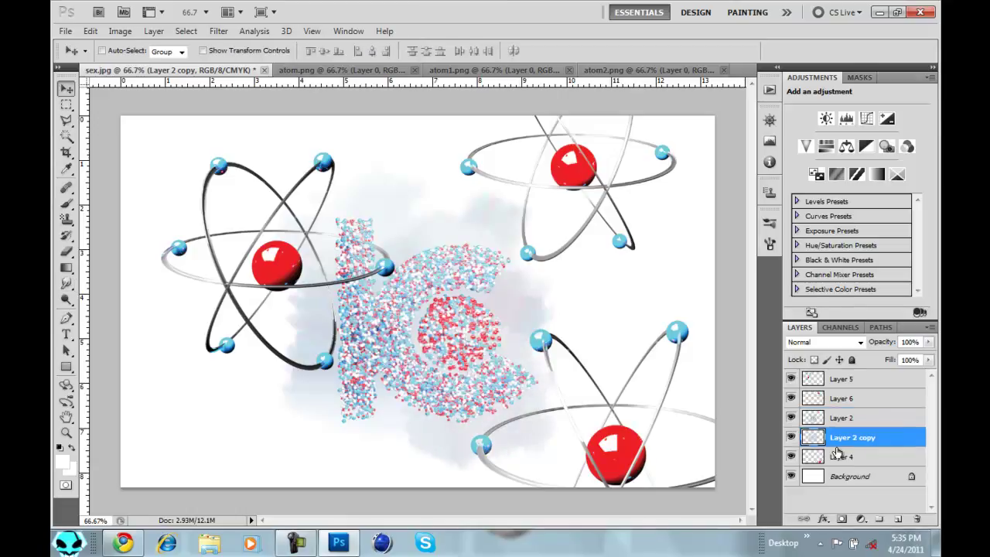
double_click(859, 399)
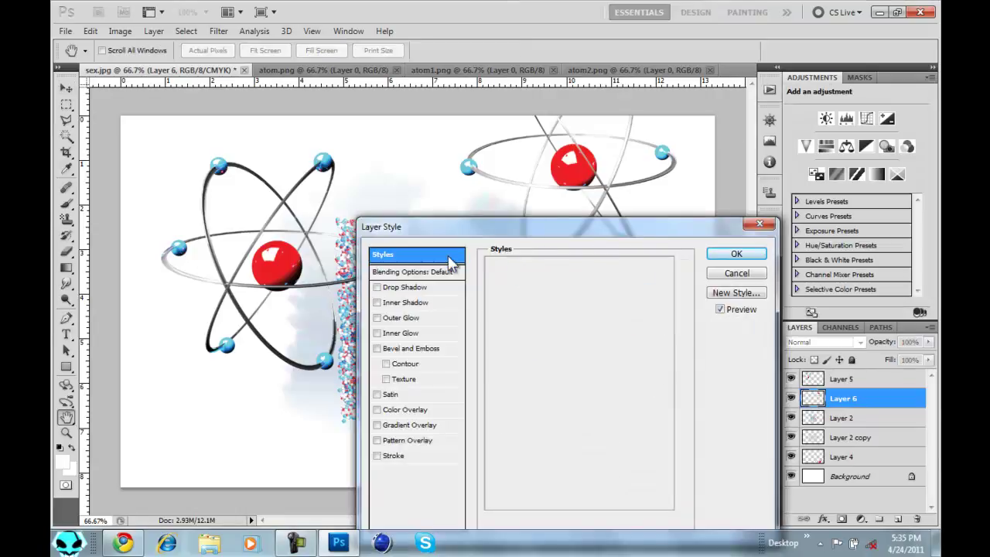
click(447, 255)
click(526, 389)
click(737, 273)
Step: Place a duplicate of Layer 6 with the light blue glow style preset directly beneath Layer 6
right_click(849, 401)
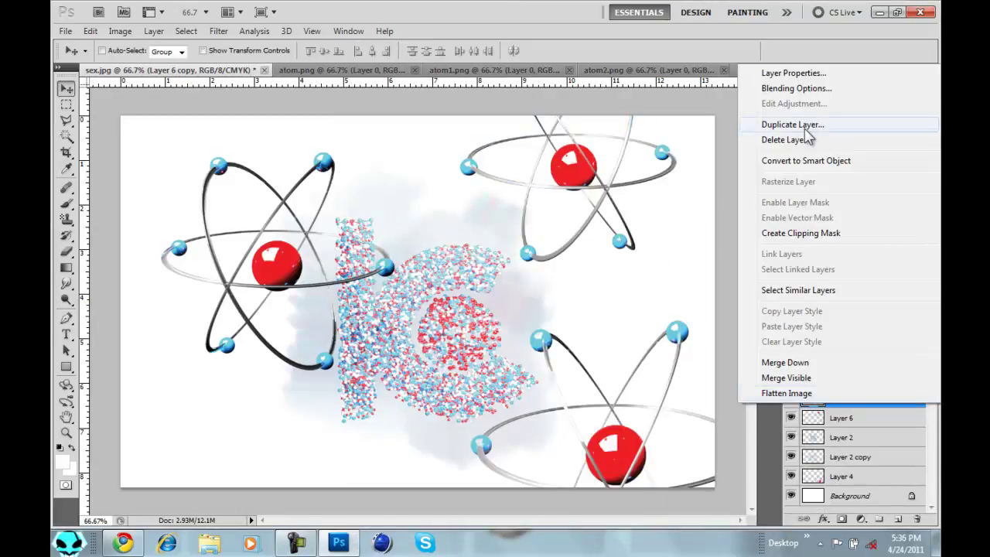
click(793, 122)
double_click(859, 398)
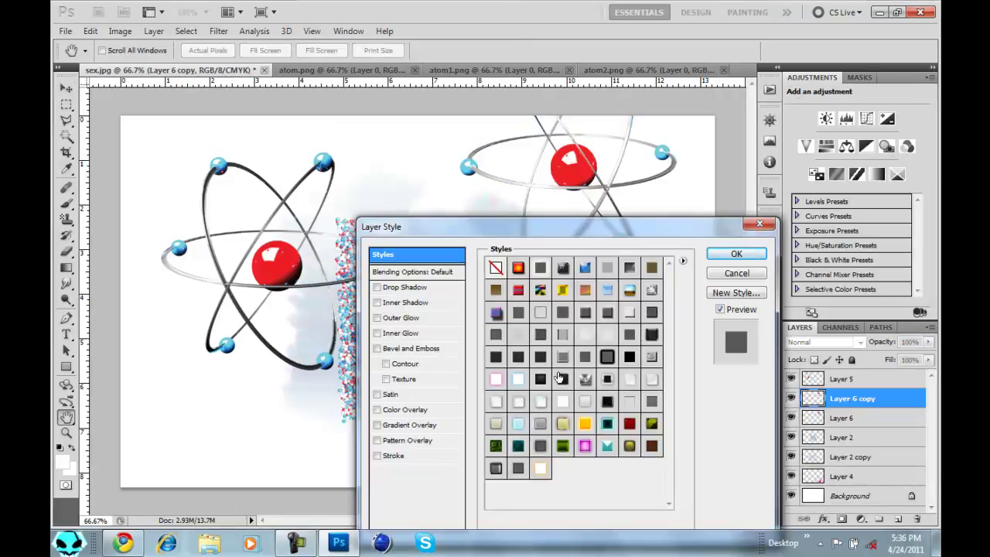
click(519, 380)
click(736, 253)
drag(855, 399, 855, 482)
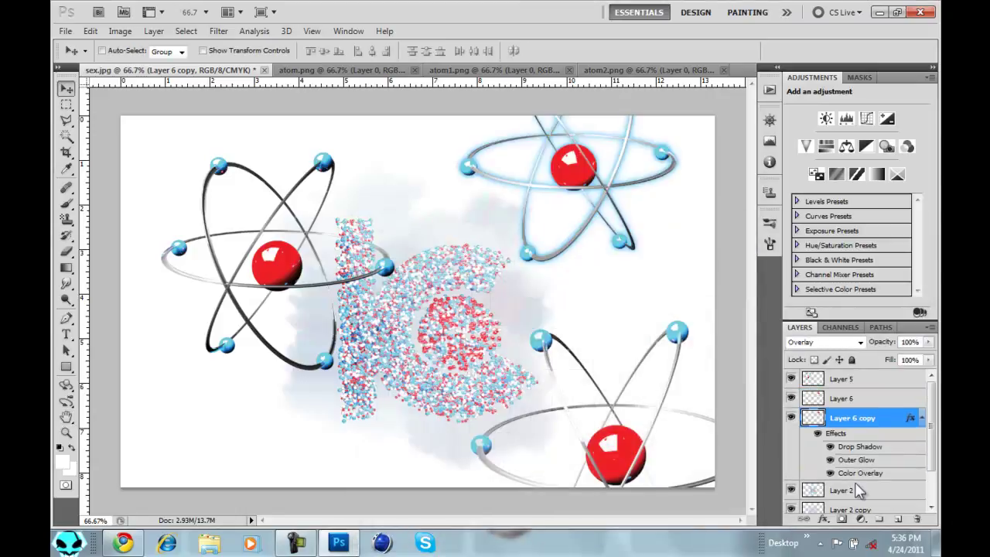
click(837, 494)
Step: Duplicate Layer 5 as Layer 5 copy
click(906, 384)
right_click(906, 383)
click(780, 97)
key(Return)
Step: Apply the light blue glow style preset to Layer 5 copy and change its outer glow color to red
right_click(860, 386)
click(784, 70)
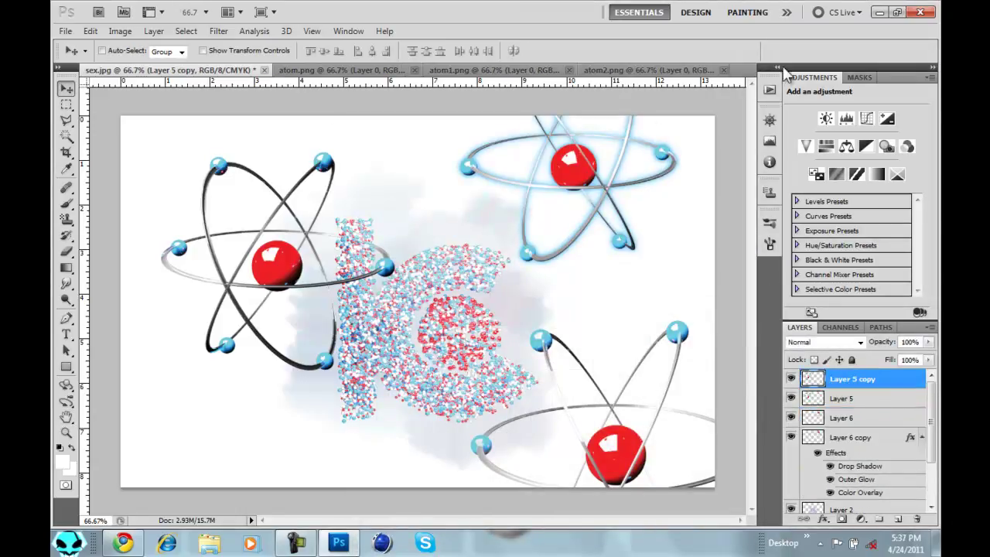
click(457, 254)
click(518, 379)
click(405, 319)
click(523, 325)
drag(499, 206, 498, 122)
click(636, 120)
Step: Change the drop shadow color of Layer 5 copy to red and move the layer directly beneath Layer 5
click(408, 287)
click(623, 279)
drag(510, 208, 500, 124)
click(636, 124)
click(736, 254)
drag(858, 379, 857, 468)
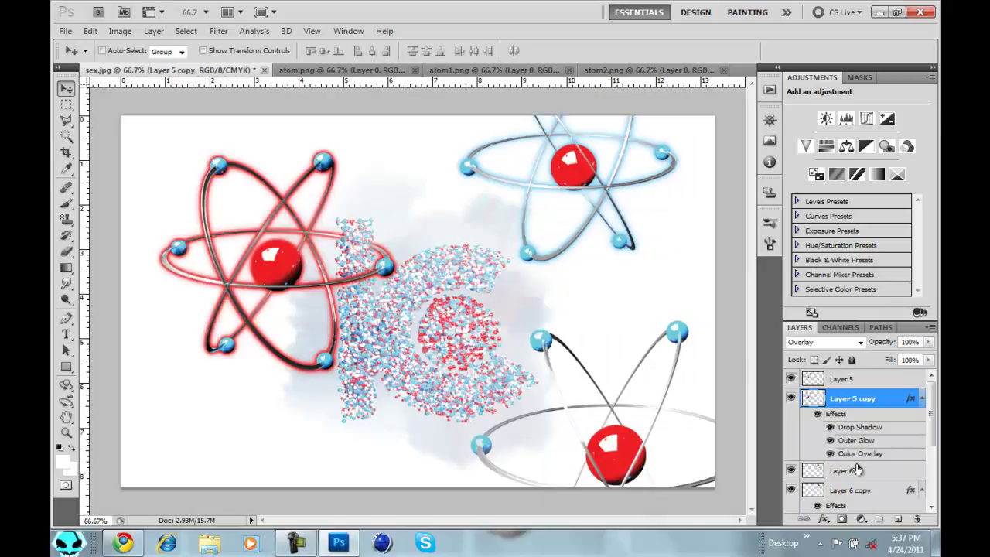
scroll(858, 433, down, 3)
right_click(844, 445)
click(766, 90)
click(381, 254)
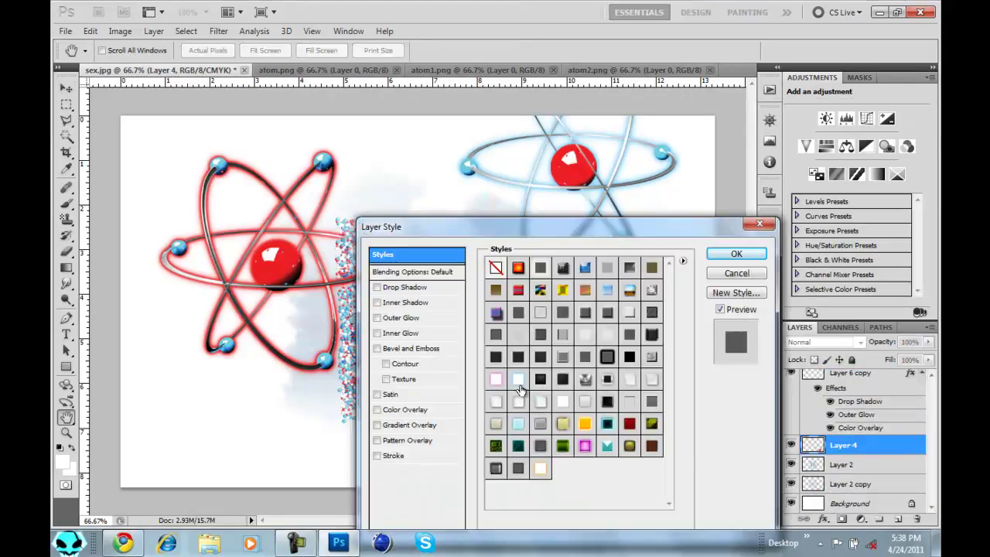
click(737, 273)
Step: Duplicate Layer 4 as Layer 4 copy
right_click(859, 450)
click(773, 143)
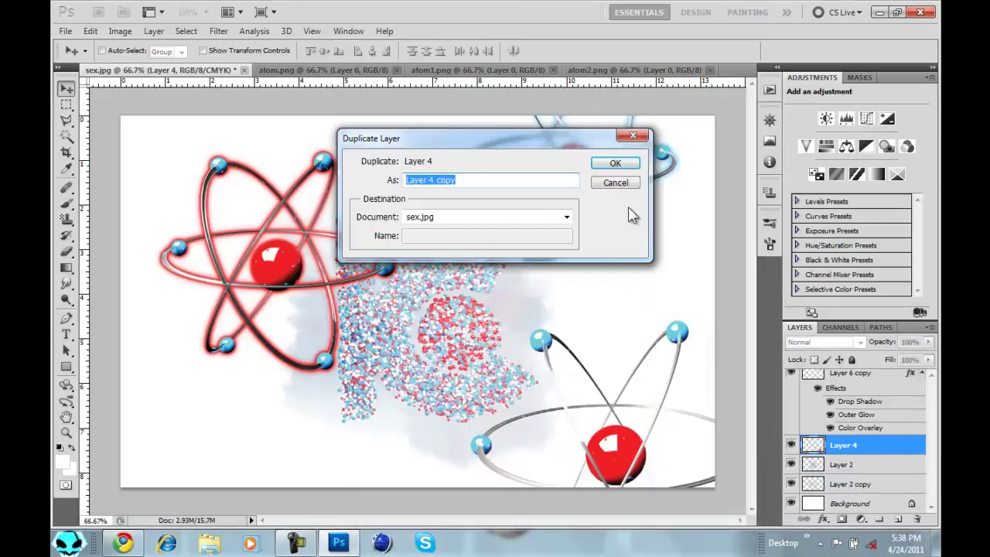
click(615, 163)
Step: Give Layer 4 copy the light blue glow style preset with a red drop shadow and place it directly beneath Layer 4
right_click(842, 448)
click(774, 127)
click(387, 255)
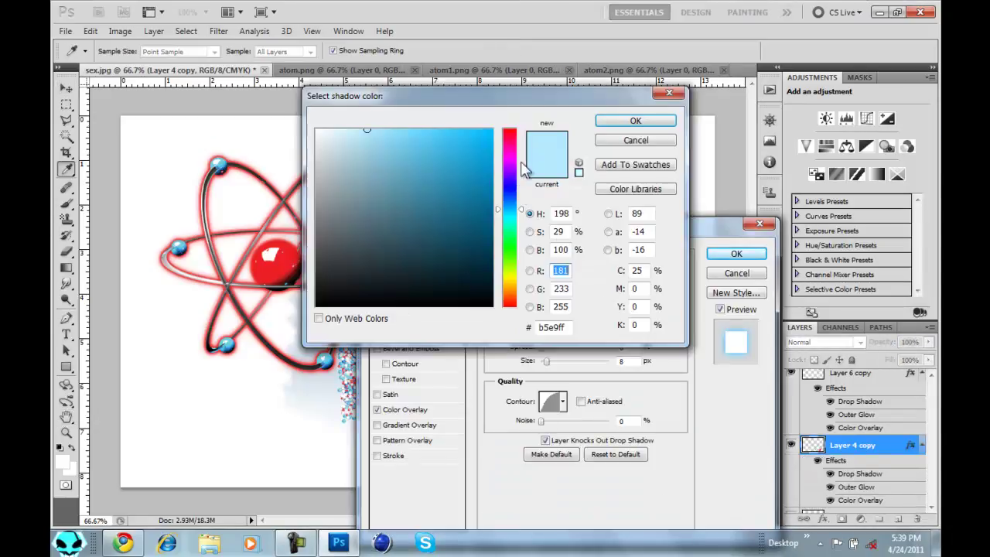
click(506, 104)
click(637, 121)
click(737, 253)
drag(861, 462, 841, 485)
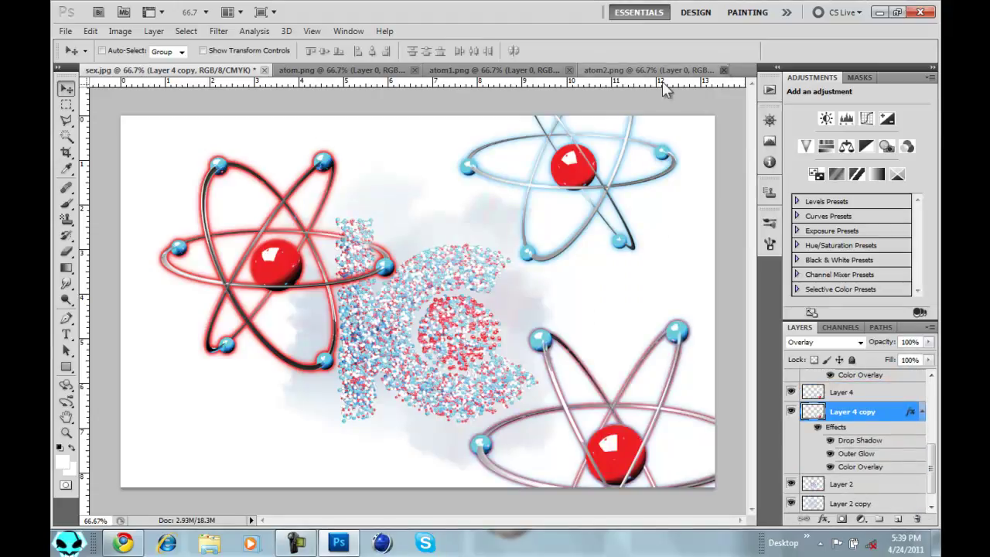
Step: Open the crumpled white paper texture image
click(66, 31)
click(85, 56)
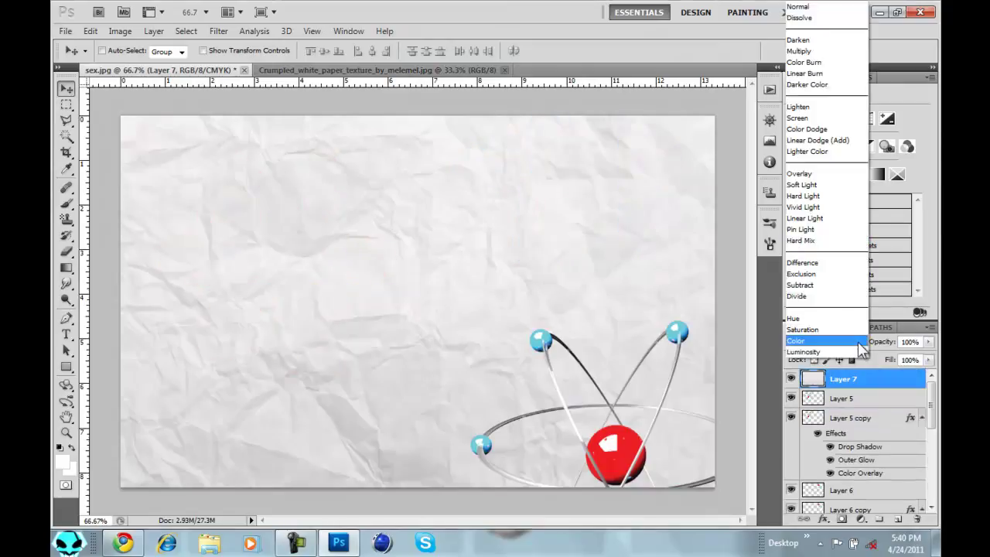
Step: Cycle through blending modes for the paper texture on Layer 7 to blend it with the artwork beneath
key(alt+shift+m)
key(Down)
key(Down)
key(Down)
key(Down)
key(Down)
key(Down)
key(Down)
key(Down)
key(Down)
key(Down)
key(Down)
key(shift+plus)
key(shift+plus)
key(shift+plus)
key(shift+plus)
key(shift+plus)
key(shift+plus)
key(shift+plus)
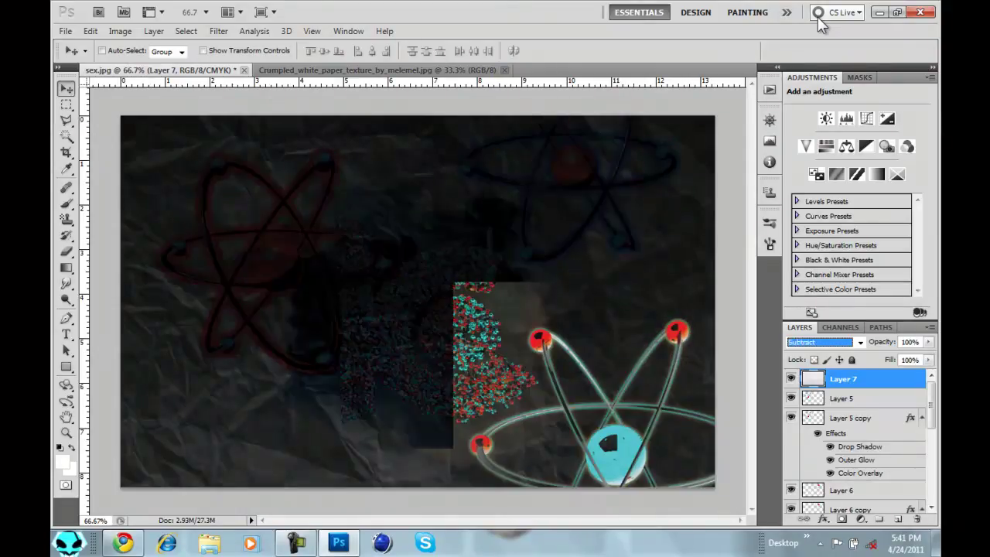
key(shift+minus)
key(shift+minus)
key(shift+minus)
key(shift+minus)
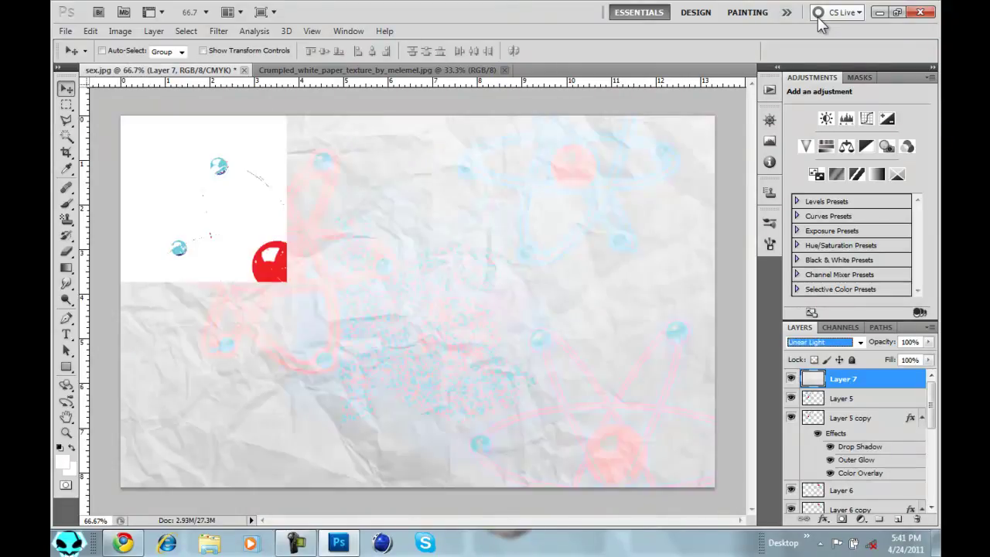
key(shift+minus)
key(shift+minus)
key(shift+minus)
key(shift+minus)
key(shift+minus)
key(shift+minus)
key(shift+minus)
key(shift+minus)
key(shift+minus)
key(shift+minus)
key(shift+minus)
key(shift+minus)
key(shift+minus)
key(shift+minus)
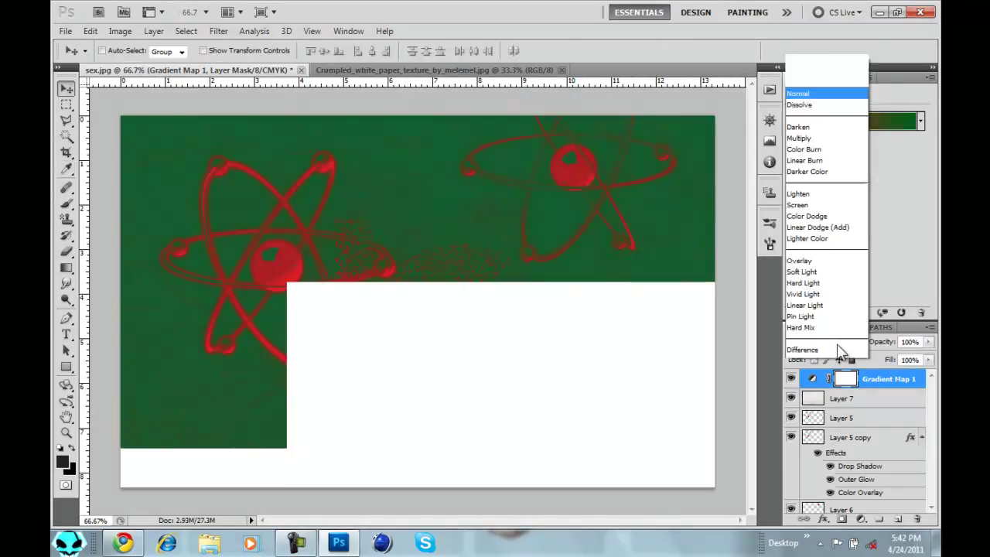
Step: Try different blending modes on the Gradient Map adjustment layer and settle on Soft Light
key(shift+plus)
key(shift+plus)
key(shift+plus)
key(shift+plus)
key(shift+plus)
key(shift+plus)
key(shift+plus)
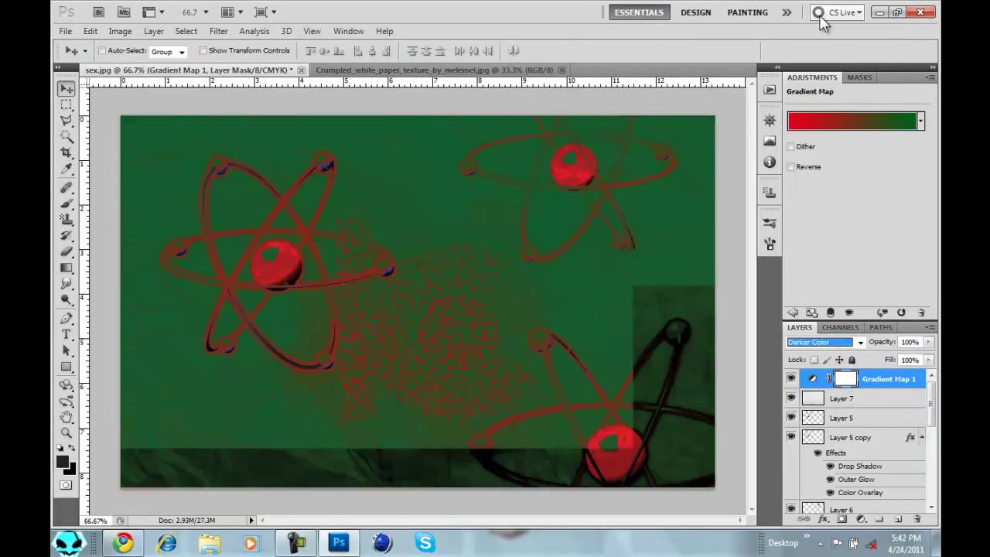
key(shift+plus)
key(shift+plus)
key(shift+plus)
key(shift+plus)
key(shift+plus)
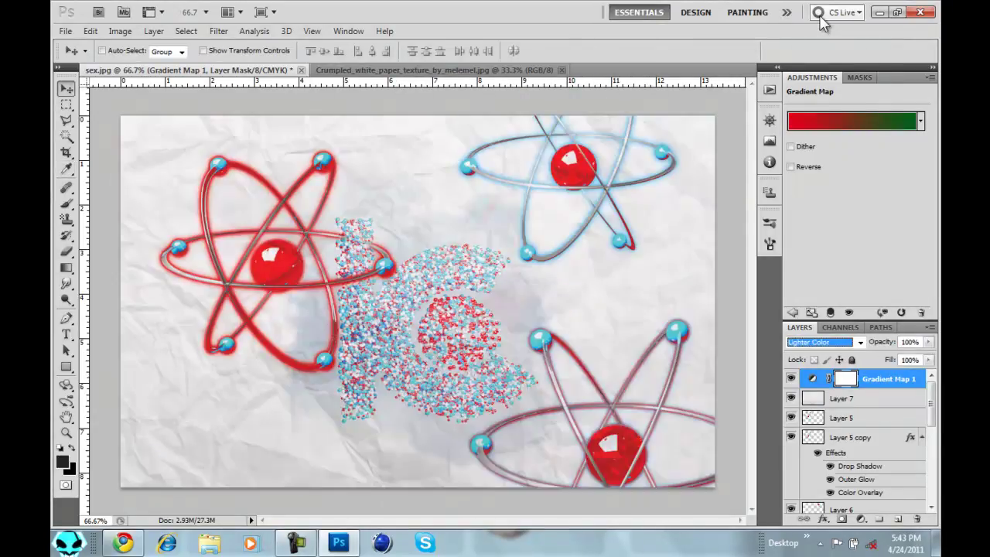
key(shift+plus)
key(shift+plus)
key(shift+plus)
key(shift+plus)
key(shift+plus)
key(shift+plus)
key(shift+plus)
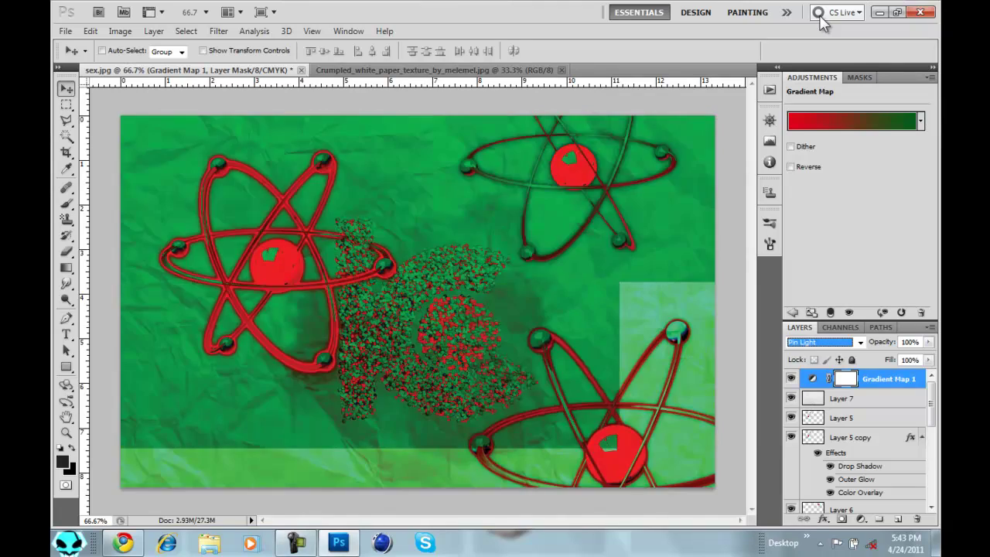
key(Down)
key(Down)
key(Down)
key(Down)
key(Down)
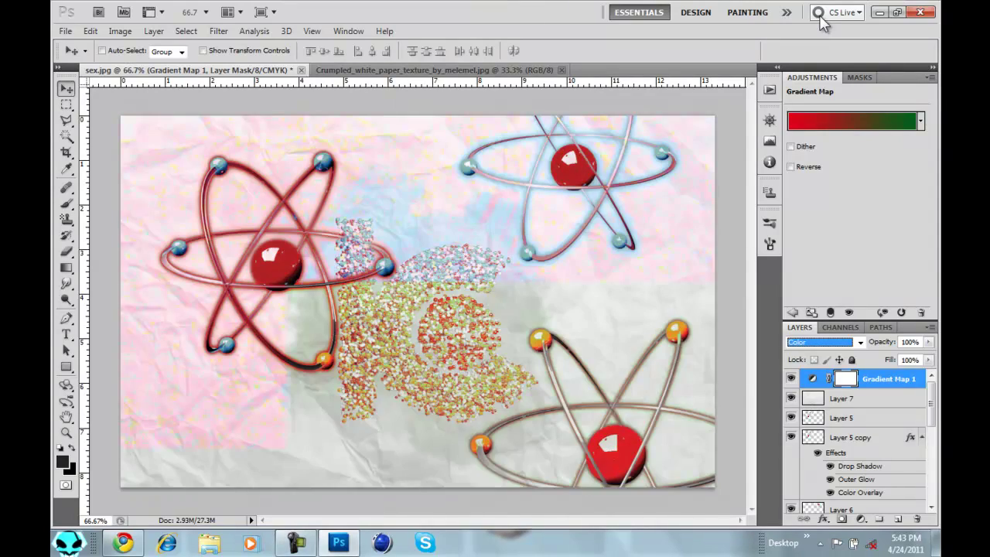
key(Up)
key(Up)
key(Up)
key(Up)
key(Up)
key(Up)
key(Up)
key(shift+minus)
key(shift+minus)
key(shift+minus)
key(shift+minus)
key(shift+minus)
key(shift+minus)
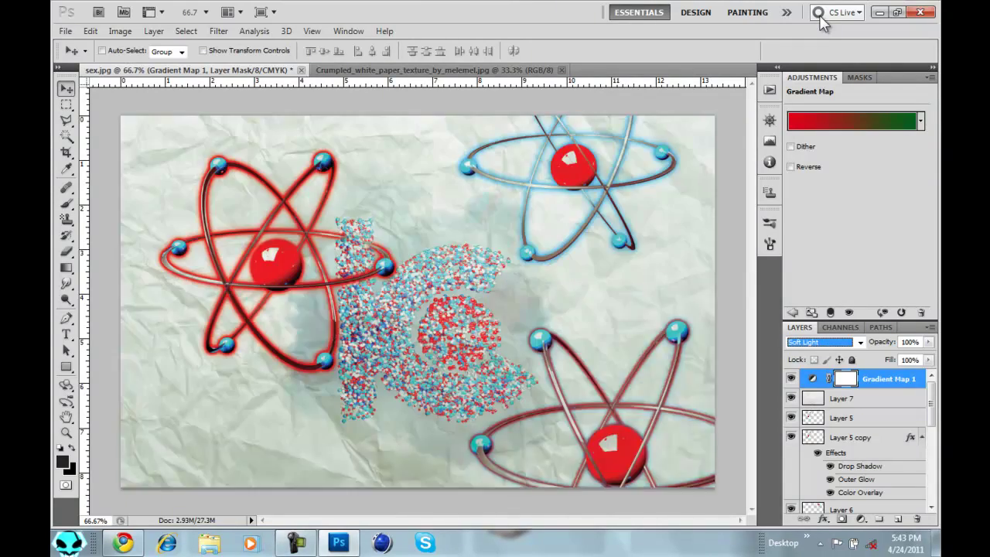
Step: Add a Curves adjustment above Layer 7 and shape its curve, including points at input 50/output 60, 151/161 and 189/195
click(851, 399)
click(848, 114)
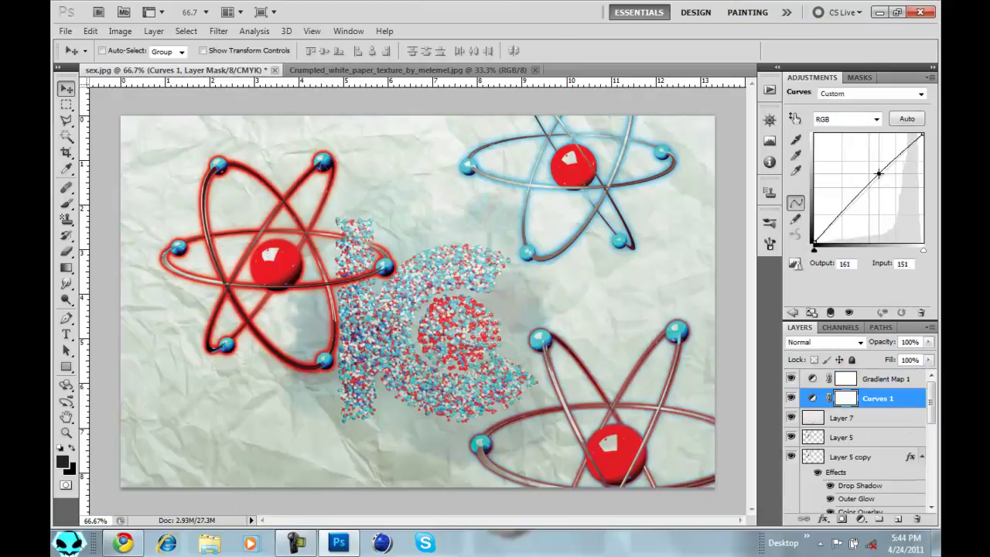
drag(863, 189, 865, 194)
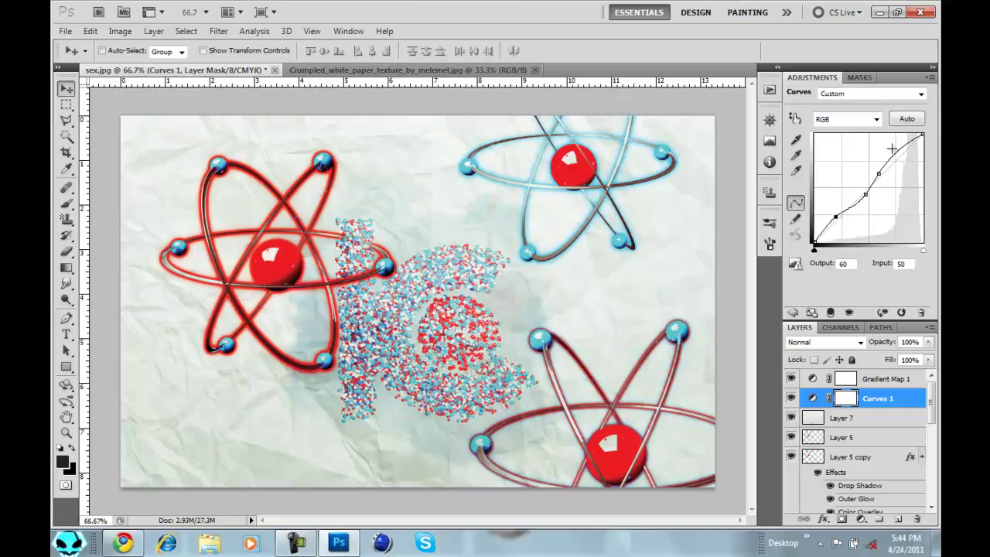
drag(899, 165, 895, 160)
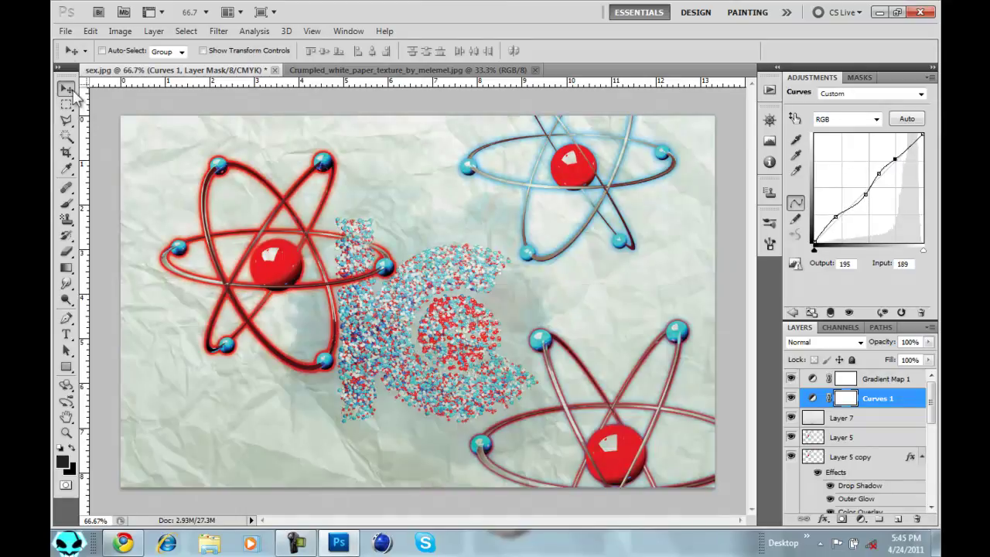
Step: Add a Gradient Map adjustment above Layer 7 using the purple-to-orange gradient preset
click(838, 418)
click(871, 168)
click(845, 124)
click(463, 114)
click(609, 95)
Step: Cycle through blending modes for the new Gradient Map 2 layer and settle on Soft Light
click(834, 345)
click(813, 22)
key(Down)
key(Down)
key(Down)
key(Down)
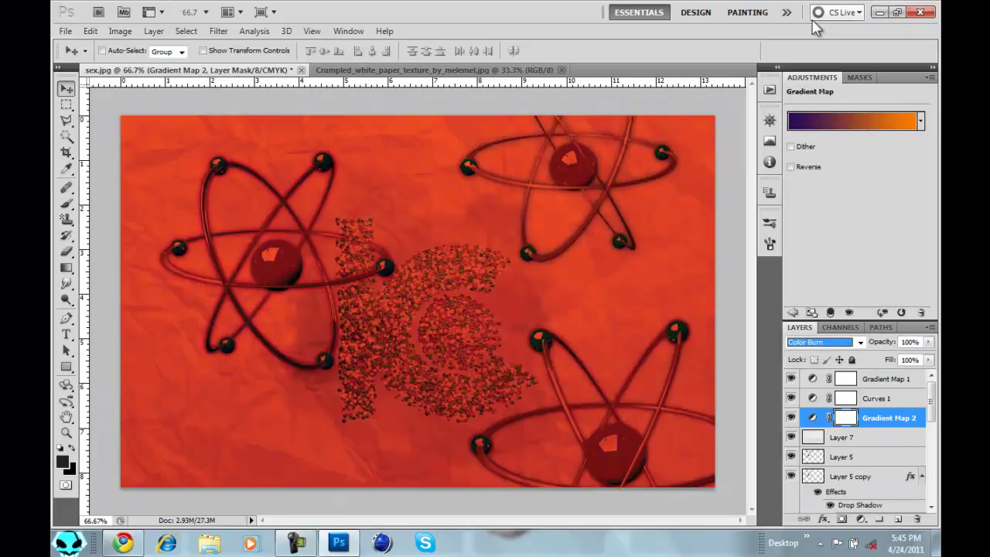
key(Down)
key(Down)
key(Down)
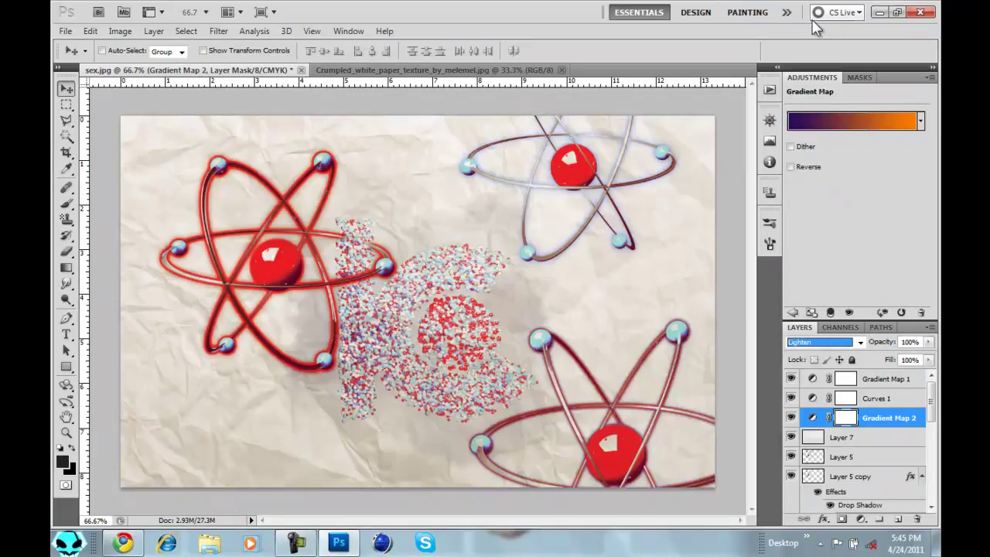
key(Down)
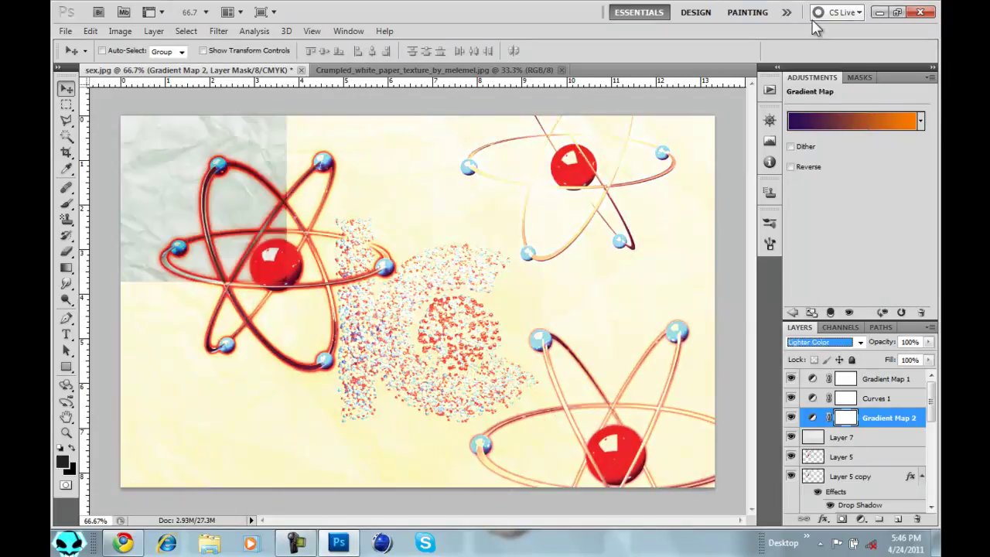
key(Down)
key(Down)
key(Down)
key(Down)
key(Down)
key(Down)
key(Down)
key(Down)
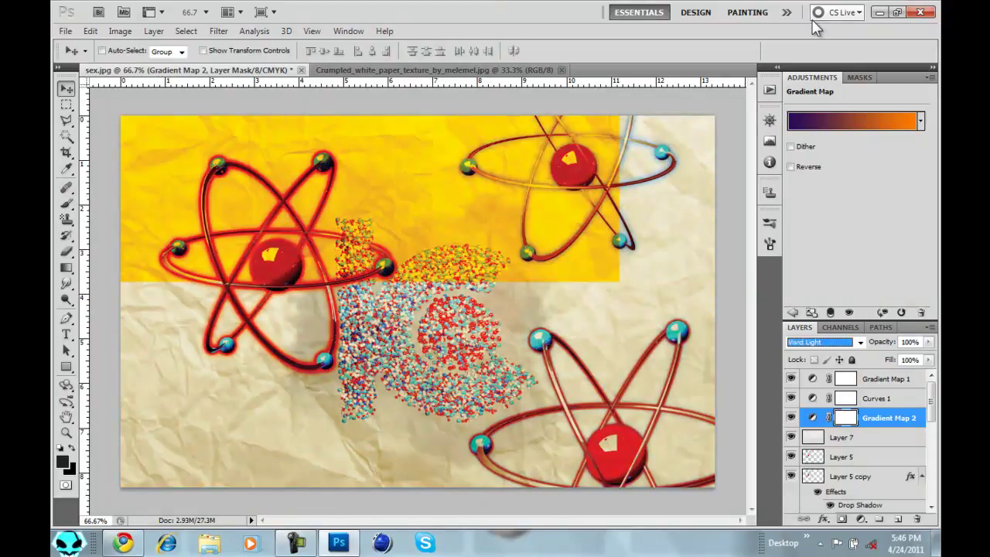
key(Up)
key(Up)
key(Up)
key(Up)
key(Up)
key(Up)
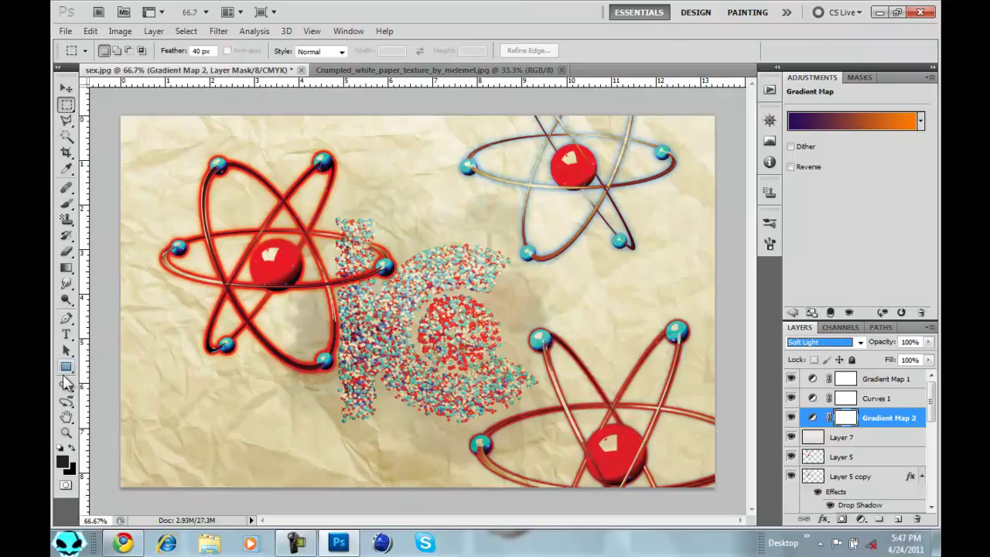
Step: Add a new empty layer above Layer 7 and try to make a feathered rectangular selection on it
drag(256, 398, 256, 400)
click(512, 206)
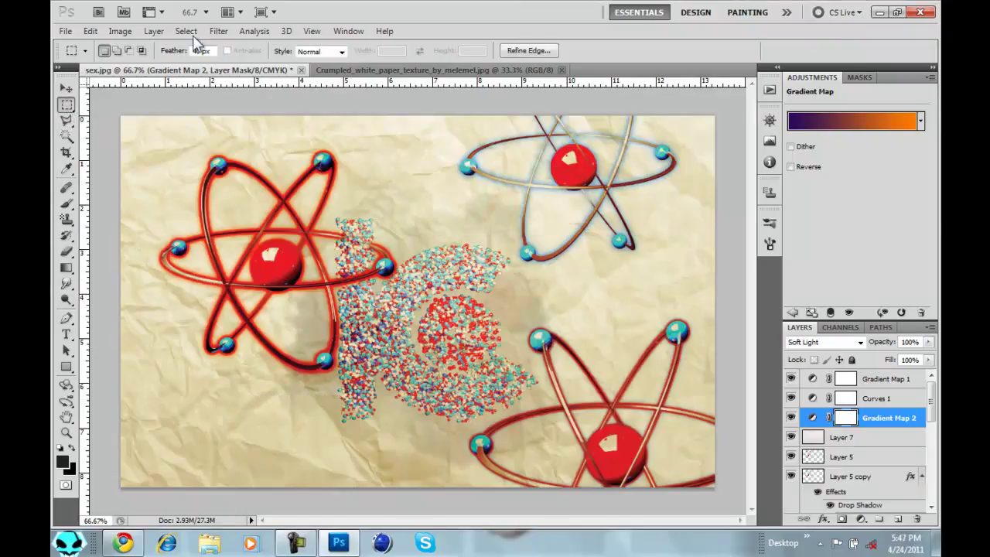
click(897, 519)
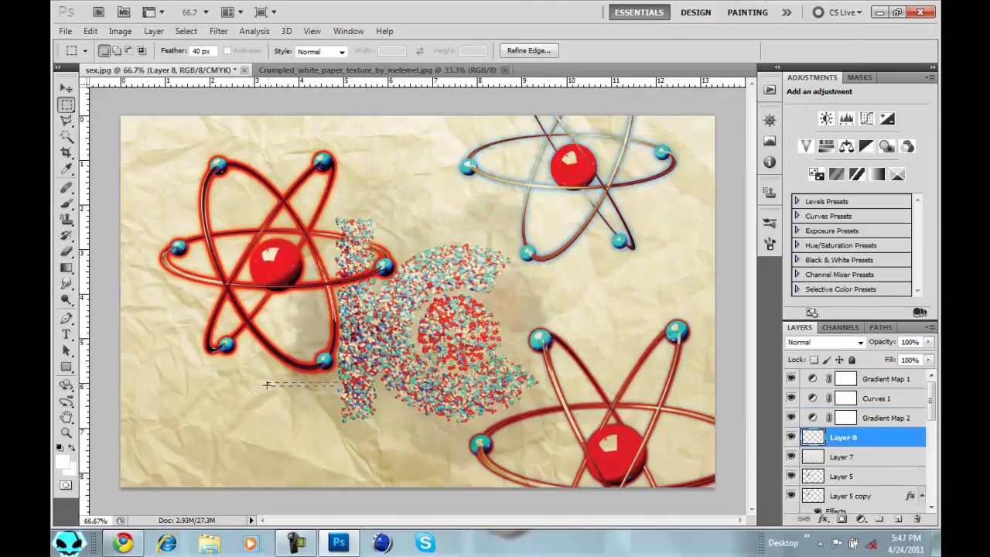
drag(249, 385, 240, 385)
click(507, 201)
click(513, 206)
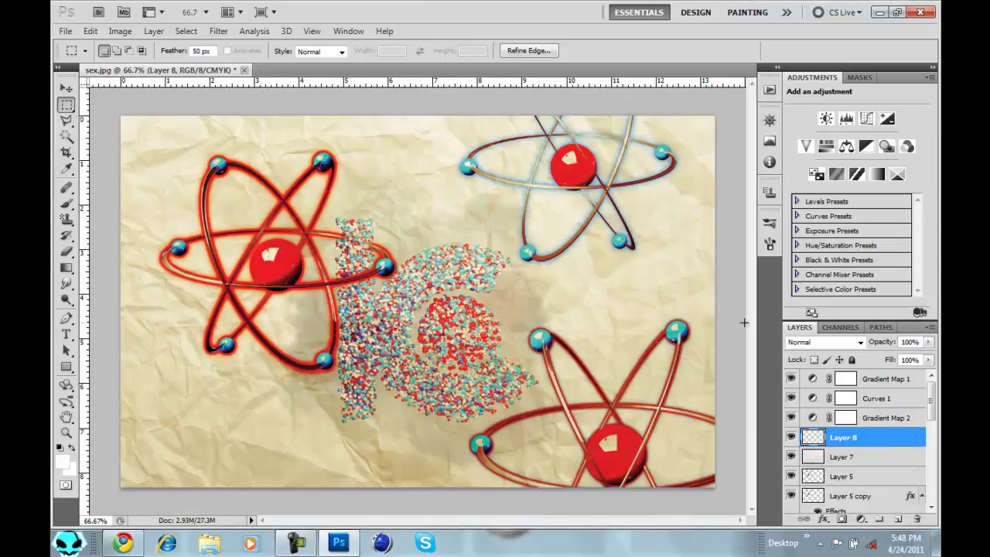
Step: Select all layers from Gradient Map 1 down to the lowest one and flatten the image
click(886, 379)
drag(932, 403, 933, 495)
shift+click(855, 502)
right_click(855, 501)
click(814, 463)
Step: Try to make a rectangular selection with a 50 px feather across the lower part of the flattened image
click(219, 31)
click(272, 388)
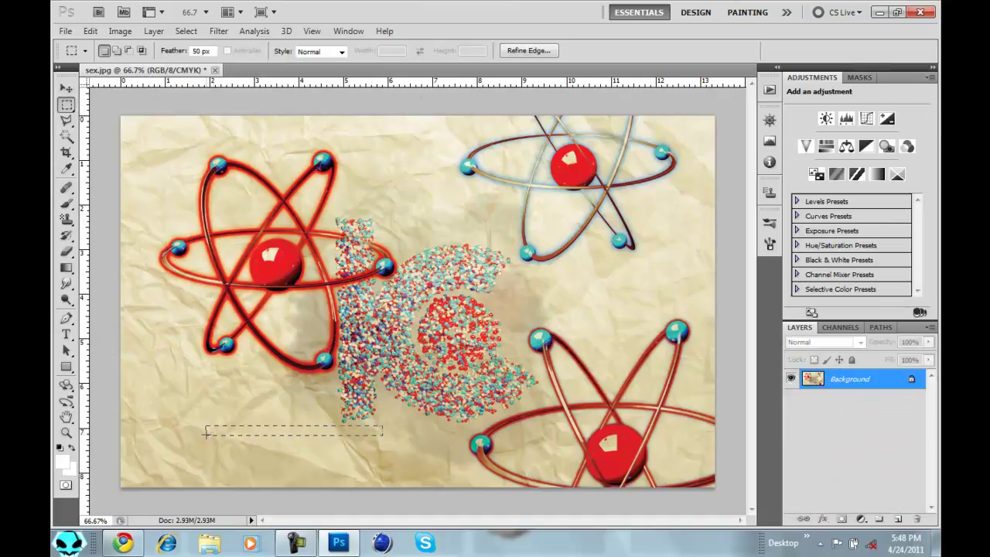
drag(192, 428, 192, 428)
click(513, 205)
Step: Open the blue red.png and icoregraphicslogo1.png images from the Desktop together
click(66, 32)
click(77, 59)
drag(675, 99, 675, 245)
click(415, 223)
ctrl+click(415, 97)
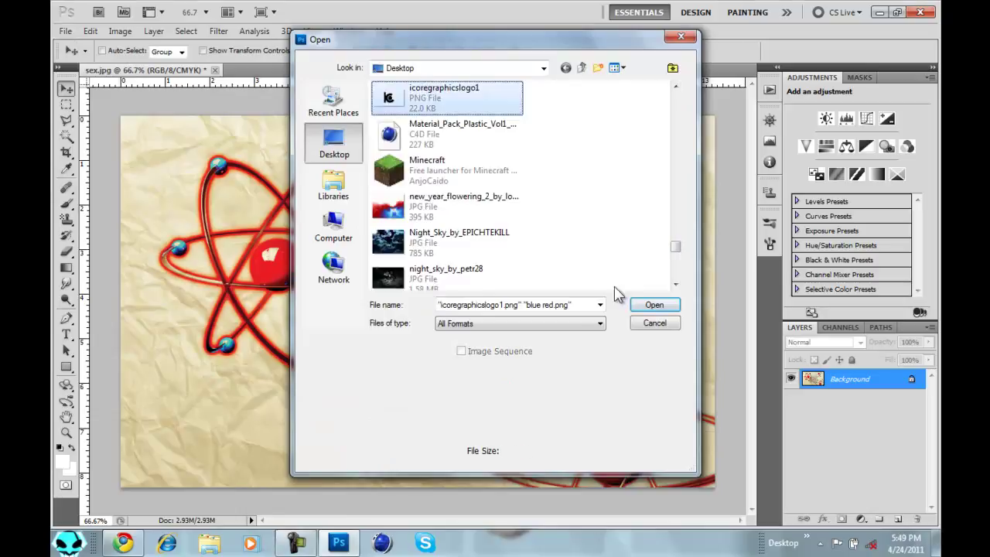
click(645, 306)
Step: Place the black logo in the atom composition, try to scale it with Free Transform, and delete it
drag(379, 244, 374, 364)
key(ctrl+t)
key(Escape)
key(ctrl+t)
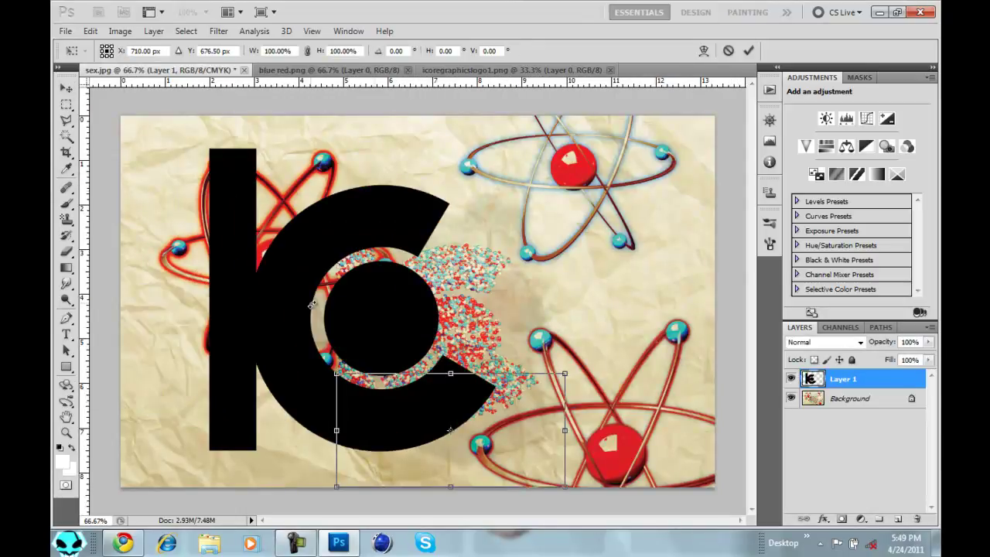
click(66, 88)
key(ctrl+t)
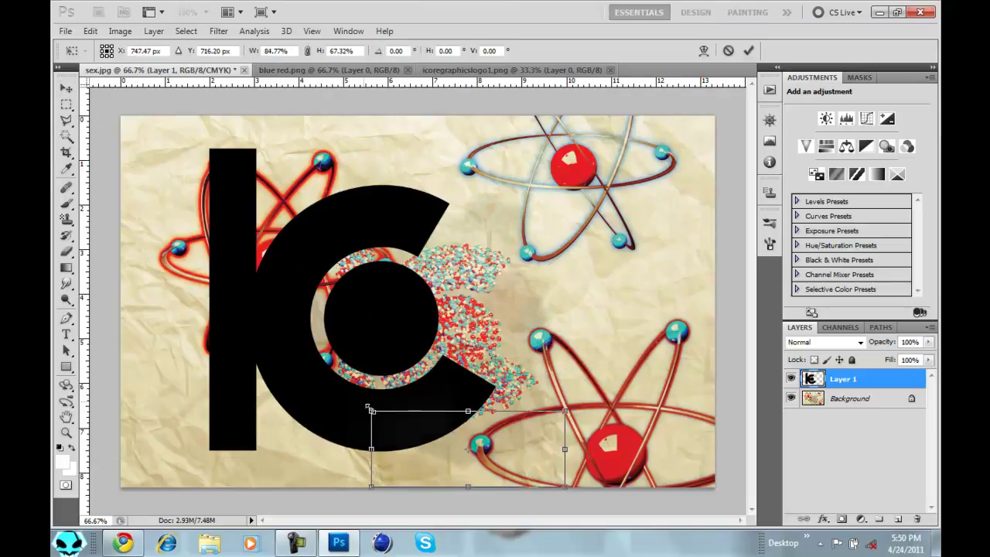
key(Escape)
key(ctrl+t)
key(Escape)
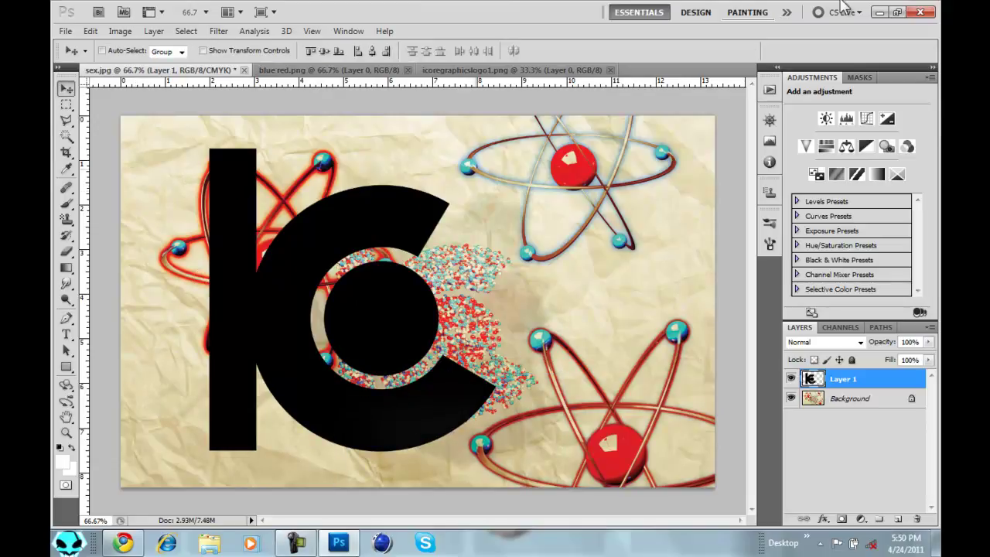
key(Delete)
Step: Bring the logo from icoregraphicslogo1.png into the atom composition again and try to free-transform it
click(466, 71)
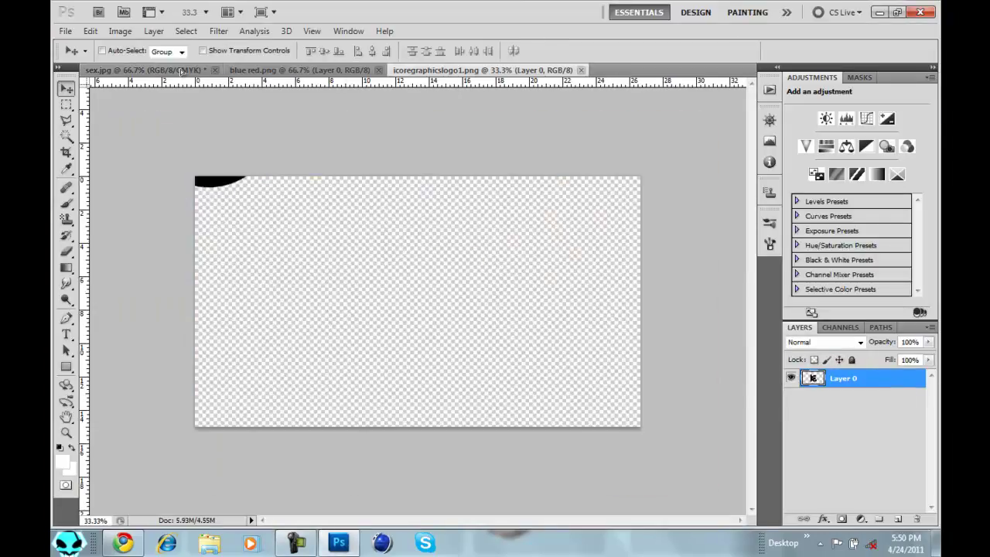
drag(180, 70, 398, 328)
key(ctrl+t)
key(Escape)
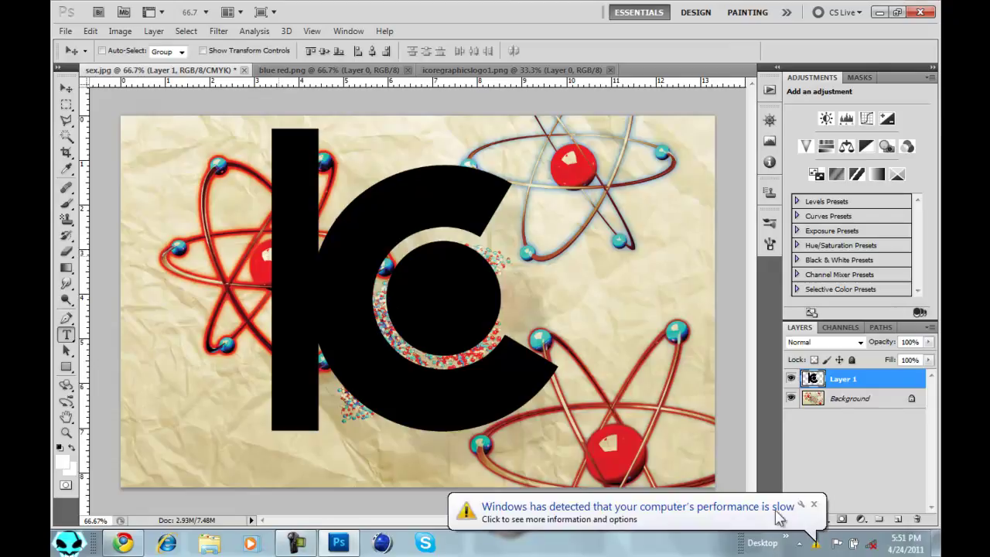
click(743, 512)
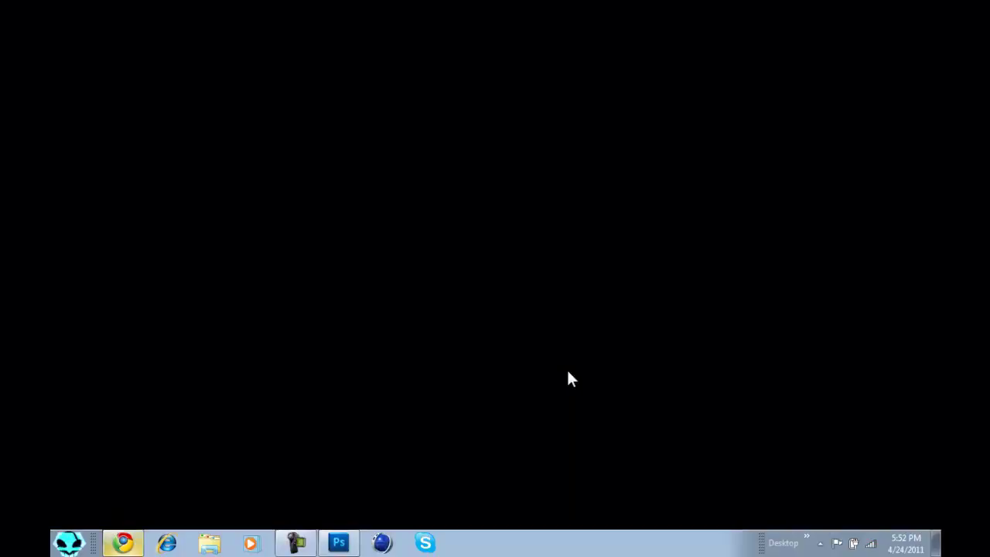
key(ctrl+t)
key(Escape)
Step: Try one more Free Transform on the placed logo and delete its layer from the atom composition
key(ctrl+z)
key(ctrl+t)
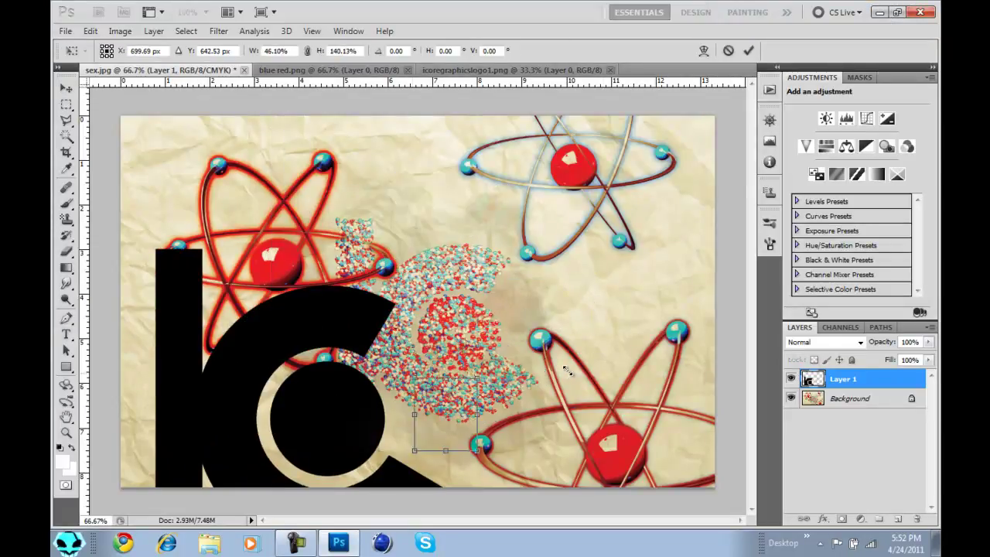
key(Return)
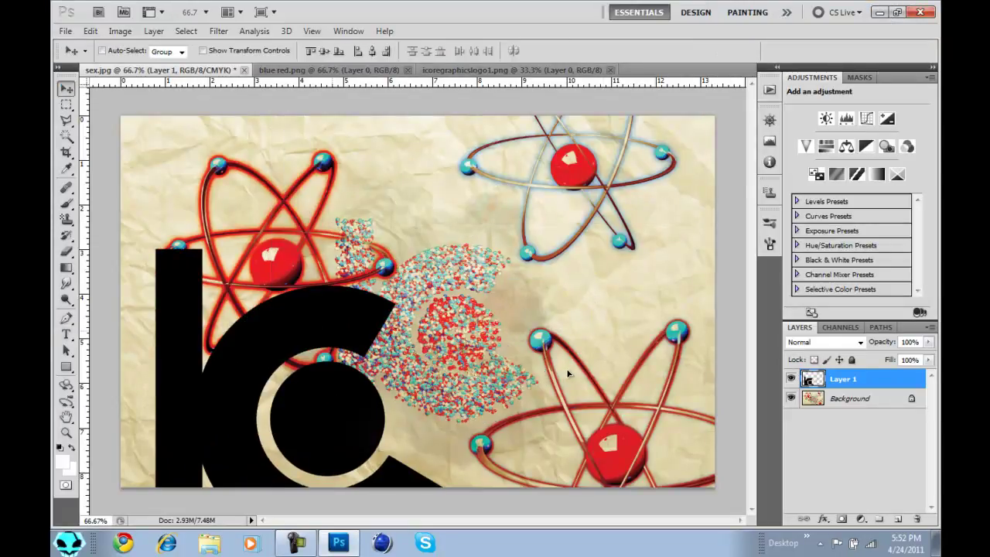
right_click(844, 379)
click(808, 105)
click(468, 205)
Step: Place the red artwork from blue red.png in the atom composition, try to transform it, and delete its layer
click(329, 71)
drag(407, 256, 287, 329)
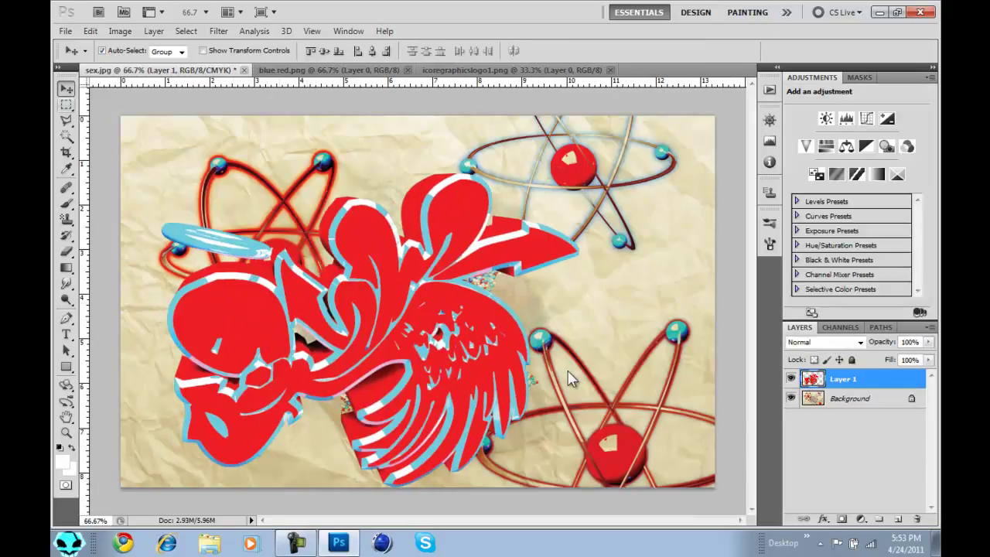
key(ctrl+t)
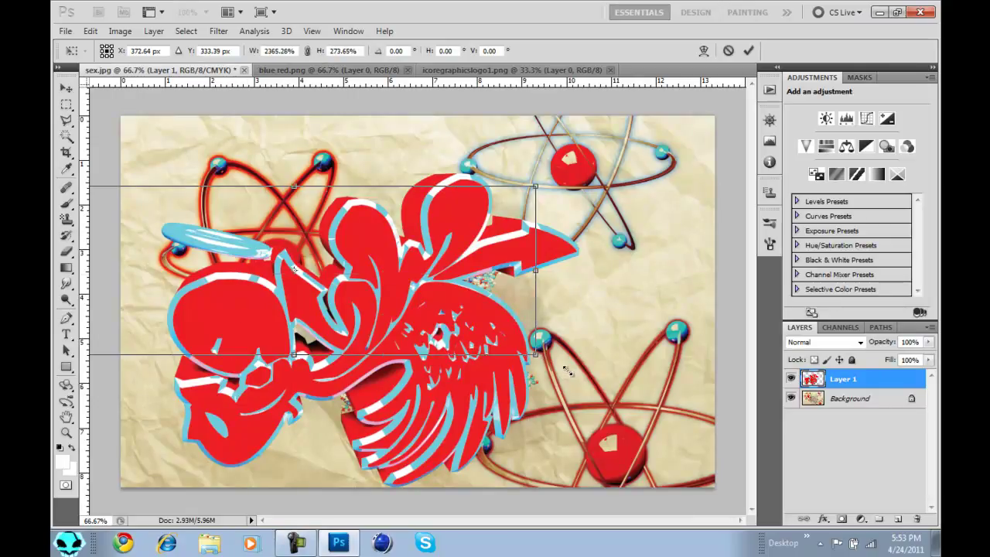
key(v)
key(Return)
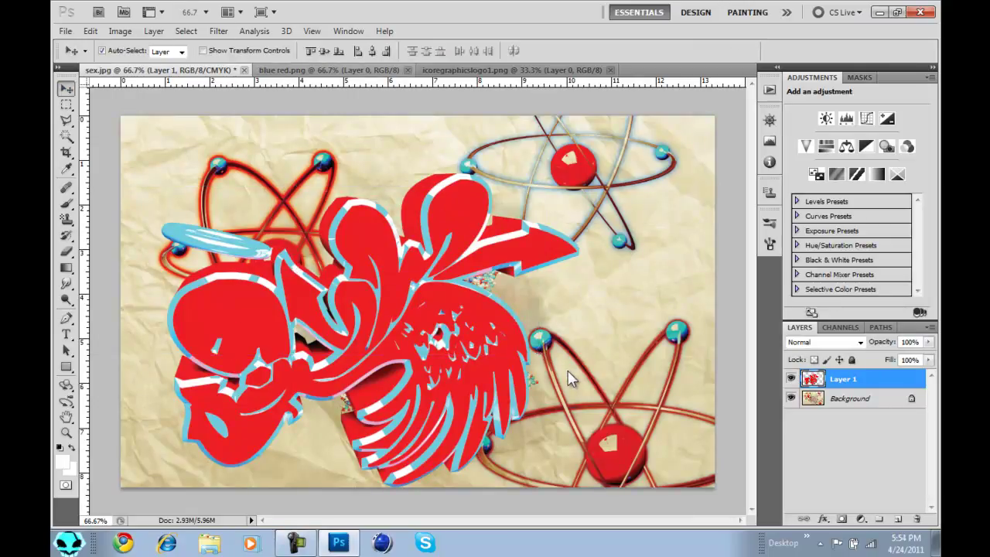
right_click(851, 377)
click(789, 85)
click(468, 207)
Step: Try to scale the red artwork down in blue red.png and reposition it, and undo the changes
click(309, 70)
key(ctrl+t)
drag(208, 145, 517, 380)
drag(569, 402, 162, 41)
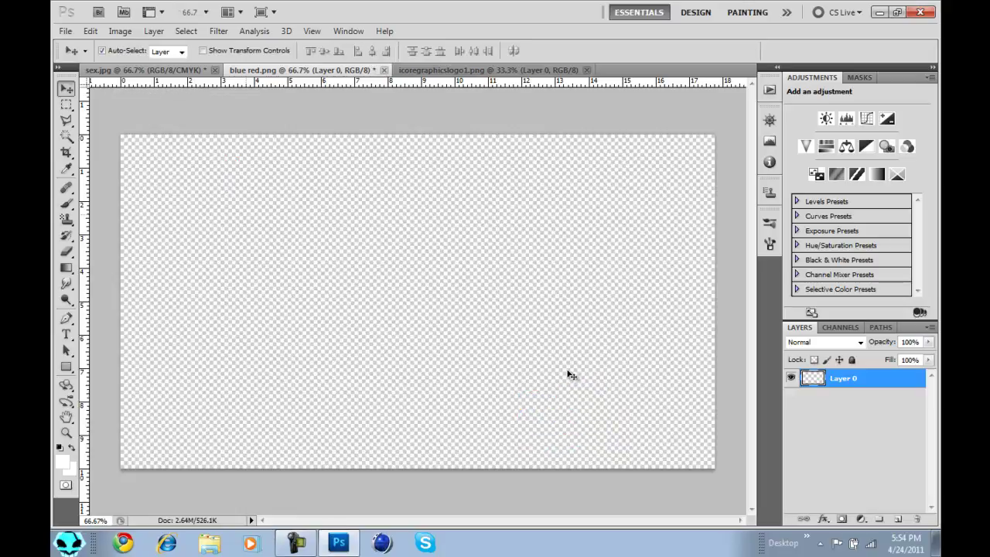
key(ctrl+alt+z)
key(ctrl+alt+z)
Step: Scale the red artwork down in blue red.png with repeated Free Transforms, discarding the oversized copy in the composition
key(ctrl+t)
drag(201, 144, 333, 236)
key(Return)
right_click(843, 380)
click(773, 87)
key(ctrl+t)
drag(508, 404, 538, 404)
key(Return)
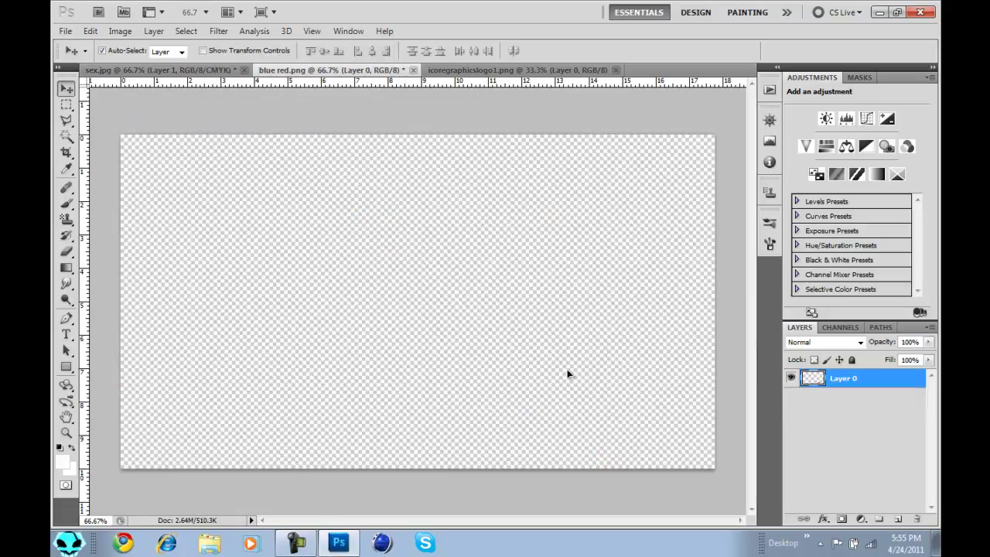
Step: Place the reduced red artwork in the composition's lower-left corner and delete the earlier copy on Layer 1
drag(568, 375, 263, 285)
right_click(813, 397)
right_click(843, 398)
click(774, 107)
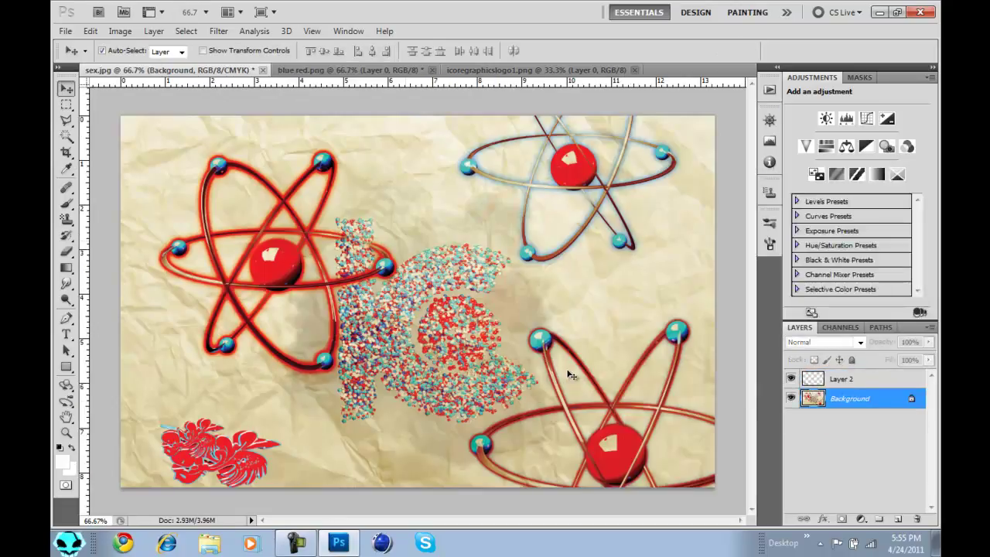
drag(191, 435, 204, 469)
Step: Scale the black logo down in icoregraphicslogo1.png with Free Transform
click(517, 71)
key(ctrl+t)
drag(360, 230, 189, 360)
key(Return)
Step: Delete the oversized logo copy on Layer 3 from the atom composition
right_click(843, 378)
click(782, 113)
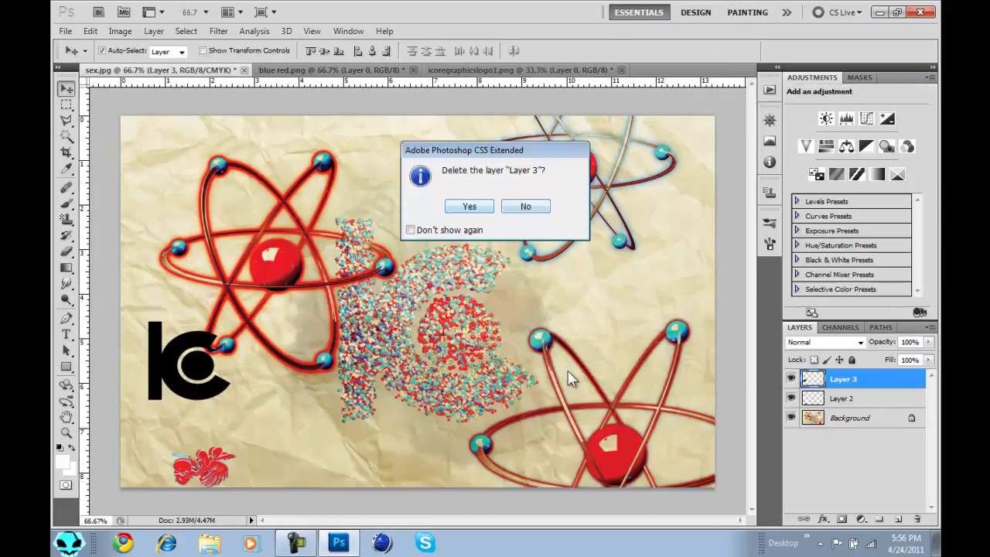
click(469, 207)
Step: Scale the logo down further in its own document and place it beside the red artwork in the composition's lower-left corner
click(519, 71)
key(ctrl+t)
drag(461, 343, 482, 361)
key(Return)
drag(493, 372, 151, 468)
Step: Convert the locked Background into a regular layer named Layer 0
key(ctrl+u)
click(518, 205)
click(850, 418)
right_click(849, 418)
click(781, 296)
click(606, 166)
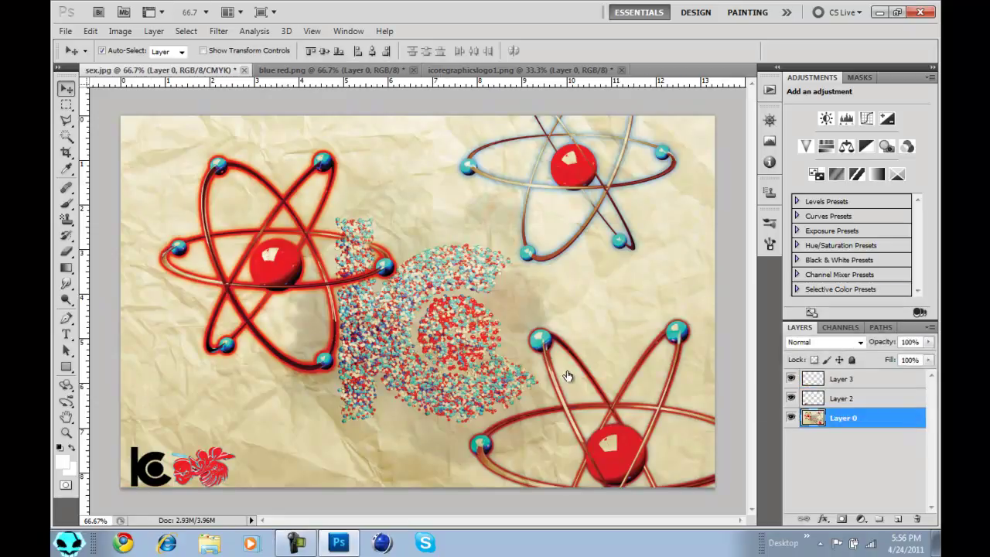
Step: Try several preset layer styles on the logo on Layer 3 and apply the white Style 6
right_click(843, 379)
click(569, 377)
key(ctrl+u)
click(797, 56)
click(417, 255)
click(564, 401)
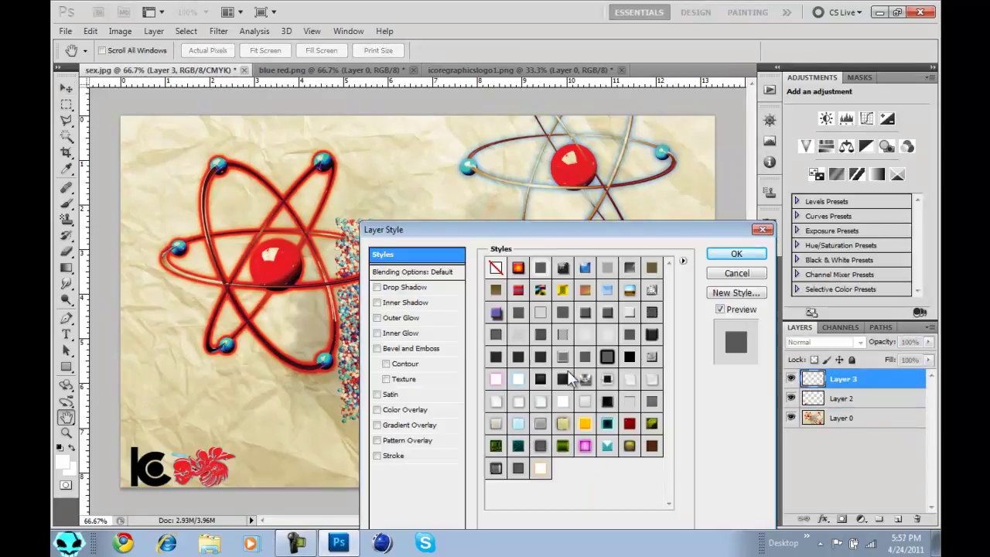
click(496, 268)
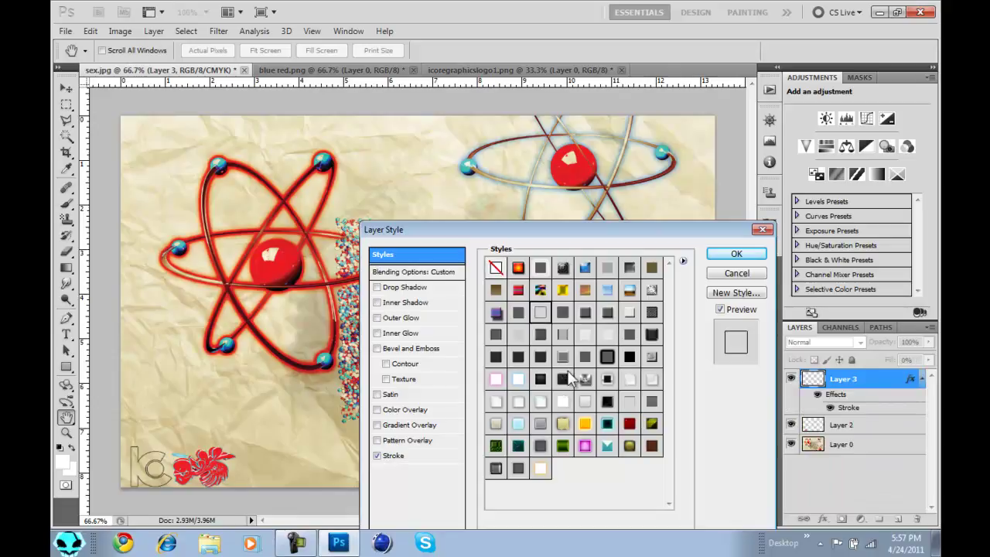
click(568, 377)
click(575, 376)
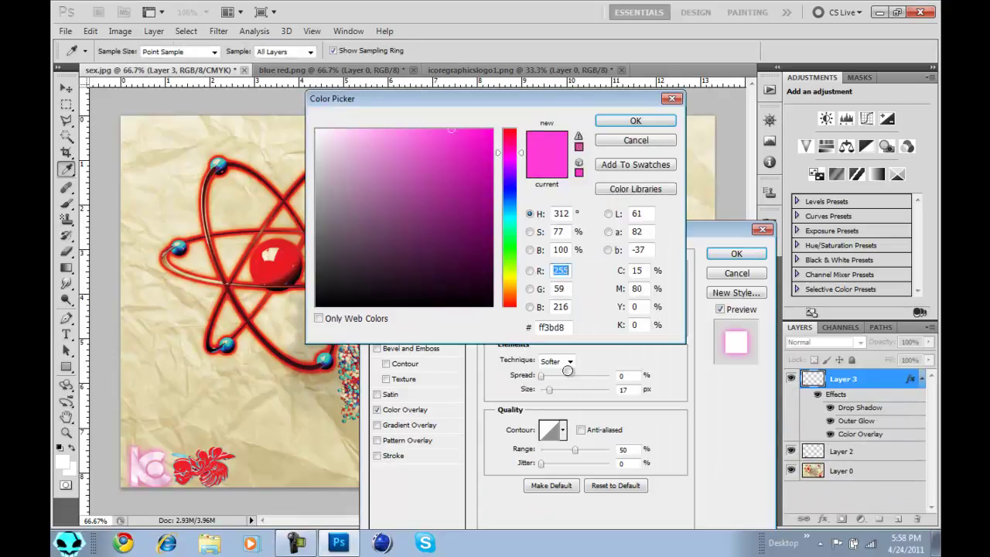
key(Return)
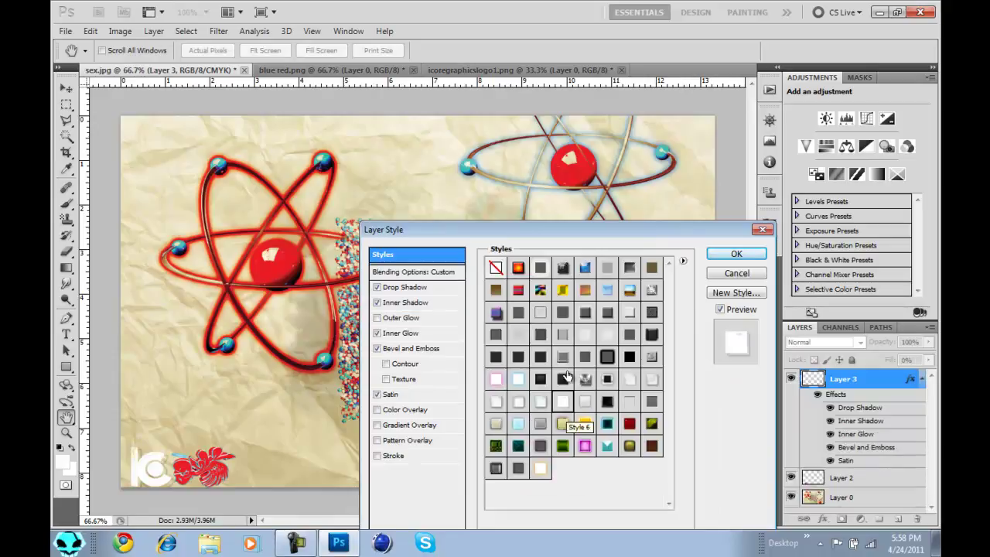
key(Return)
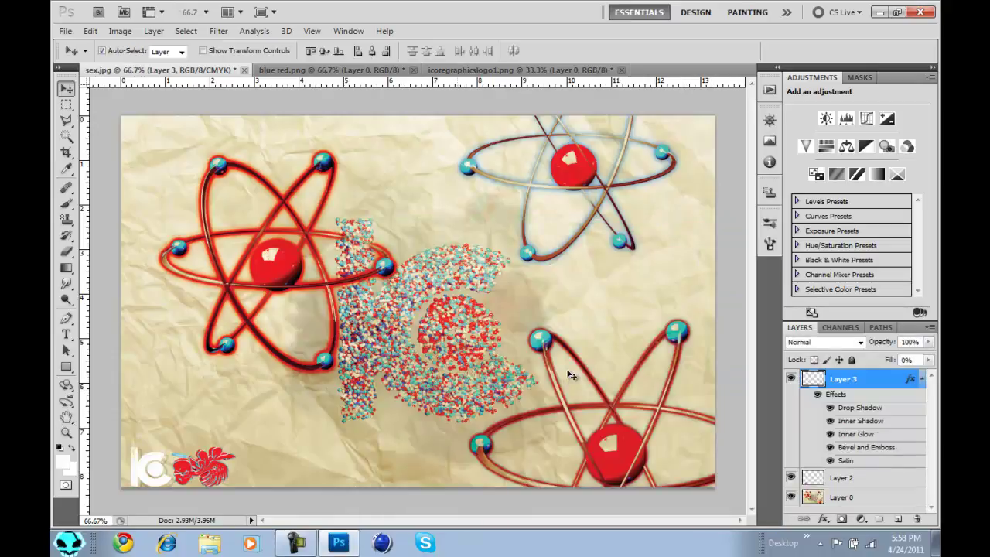
Step: Apply a white preset layer style to the red artwork on Layer 2
click(568, 375)
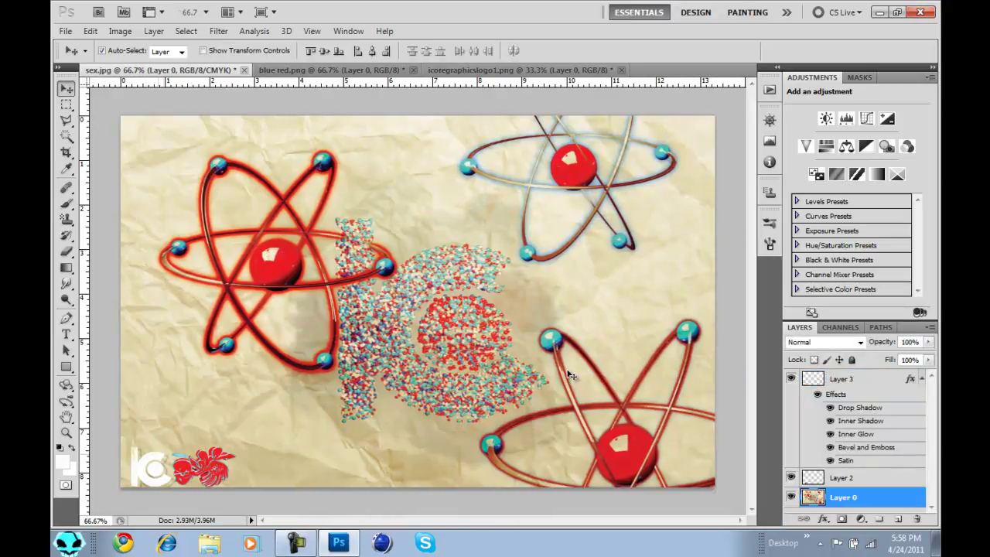
right_click(843, 478)
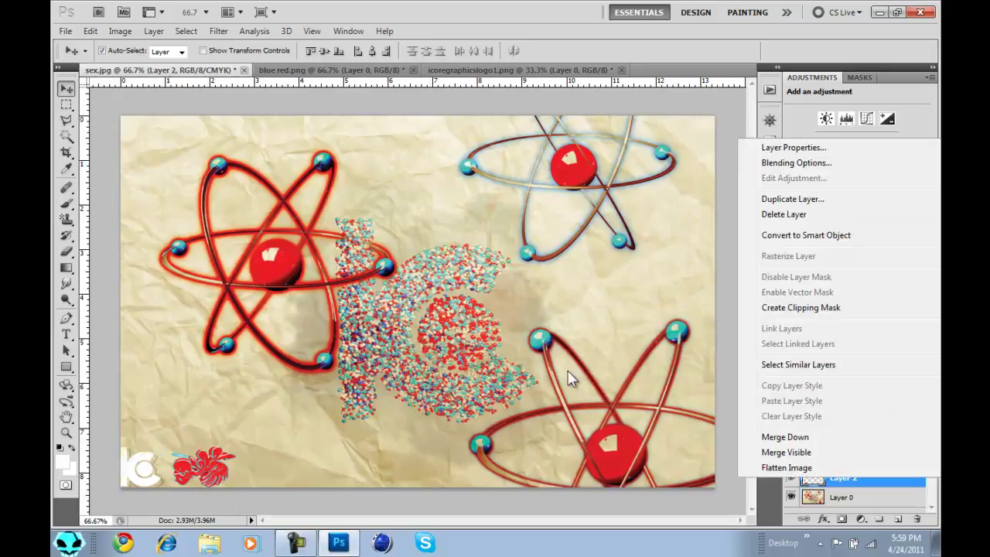
click(796, 162)
key(Return)
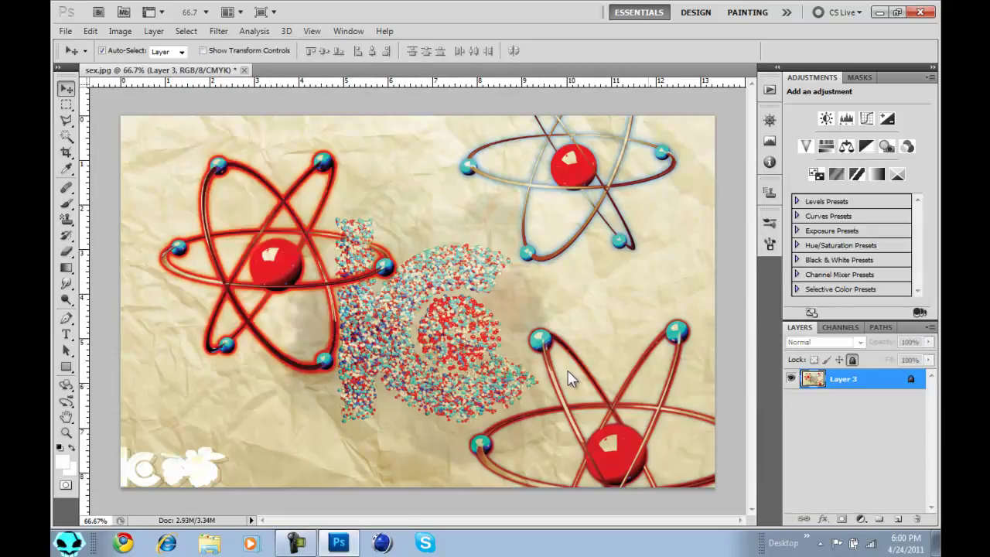
Step: Save the finished composition as a JPEG named Atom ic Bg with maximum quality 12
key(ctrl+shift+s)
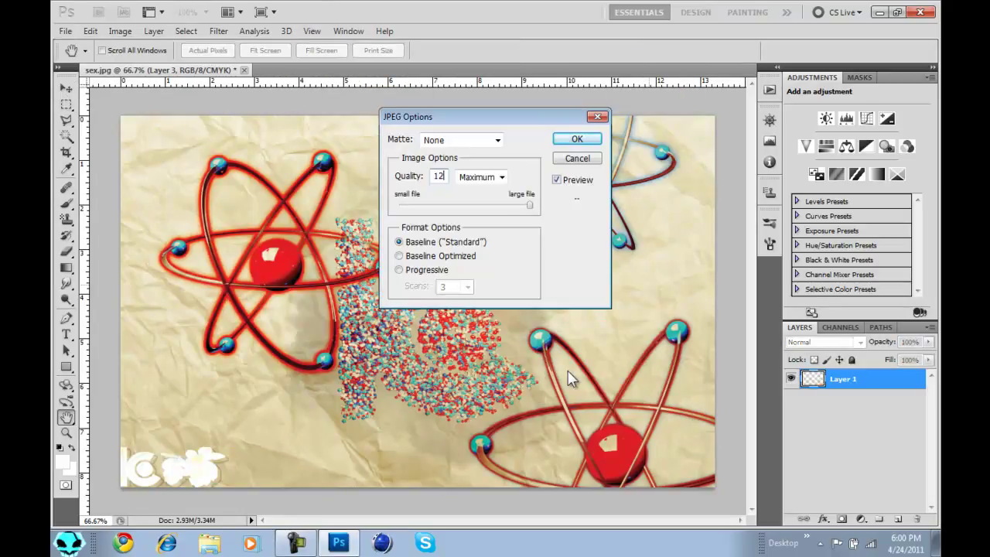
key(Return)
Step: Switch to LooksBuilder, open the Atom ic Bg image, and preview the Swing Tilt Film look
key(super+d)
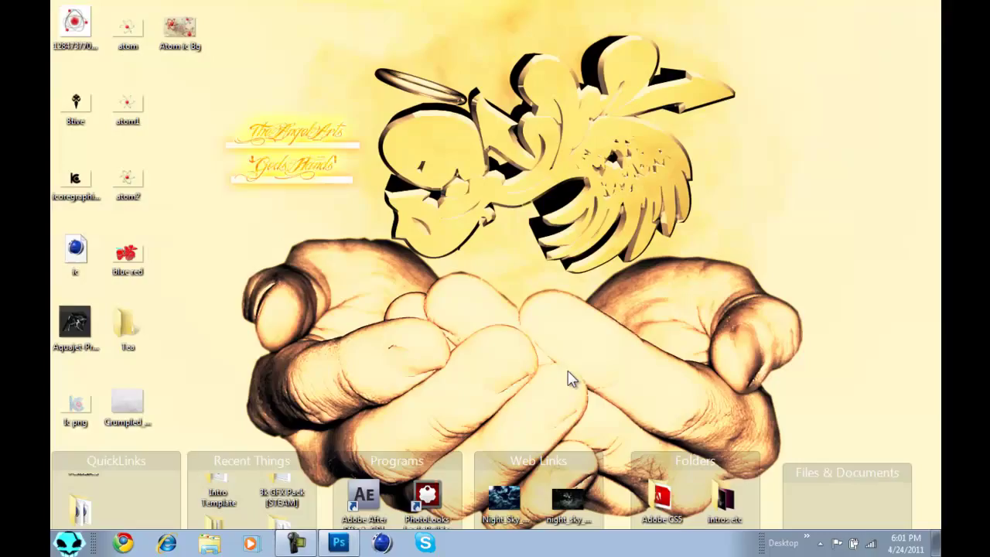
key(alt+f)
key(o)
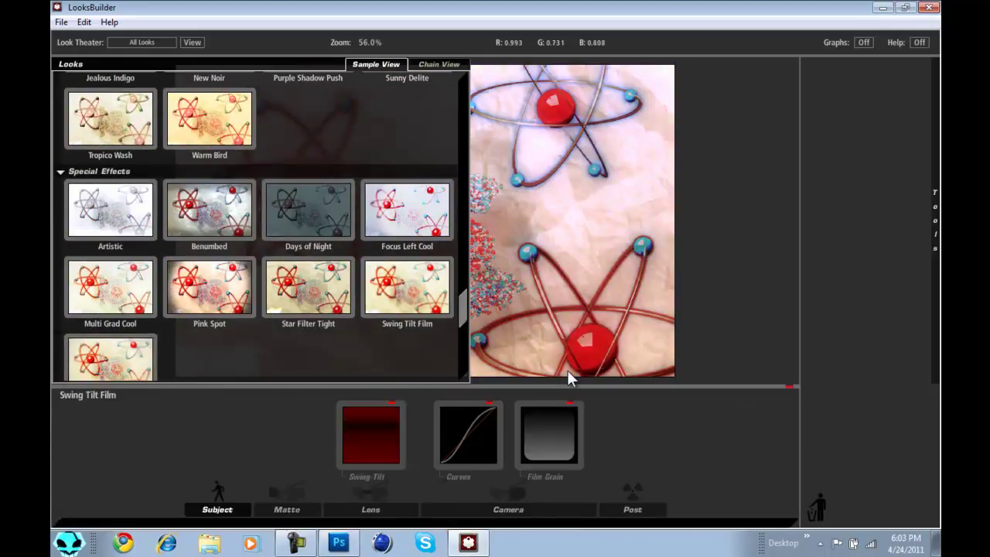
Step: Save the image with the Warm Spot Focus look as Atom ic Bg_out and close LooksBuilder
key(alt+f)
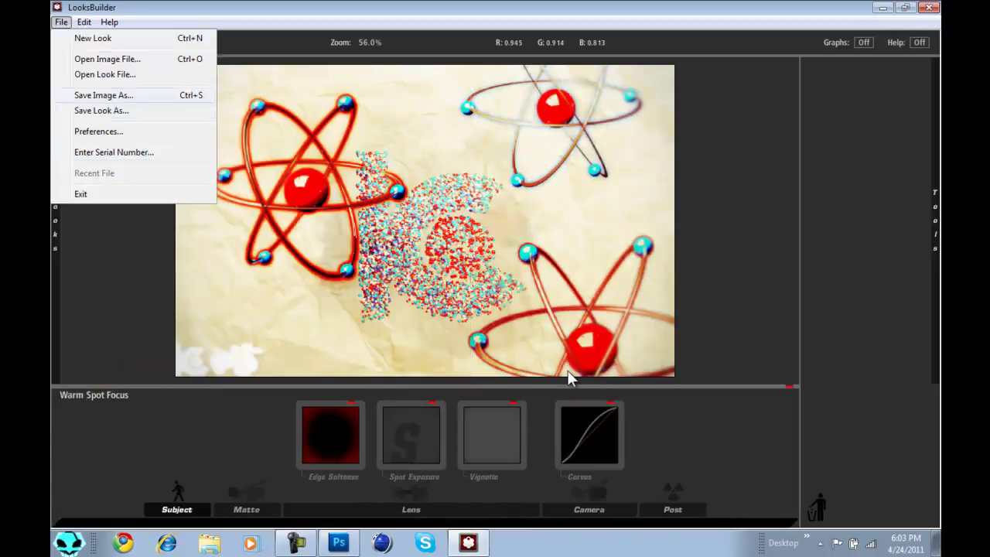
key(ctrl+s)
key(Return)
key(alt+F4)
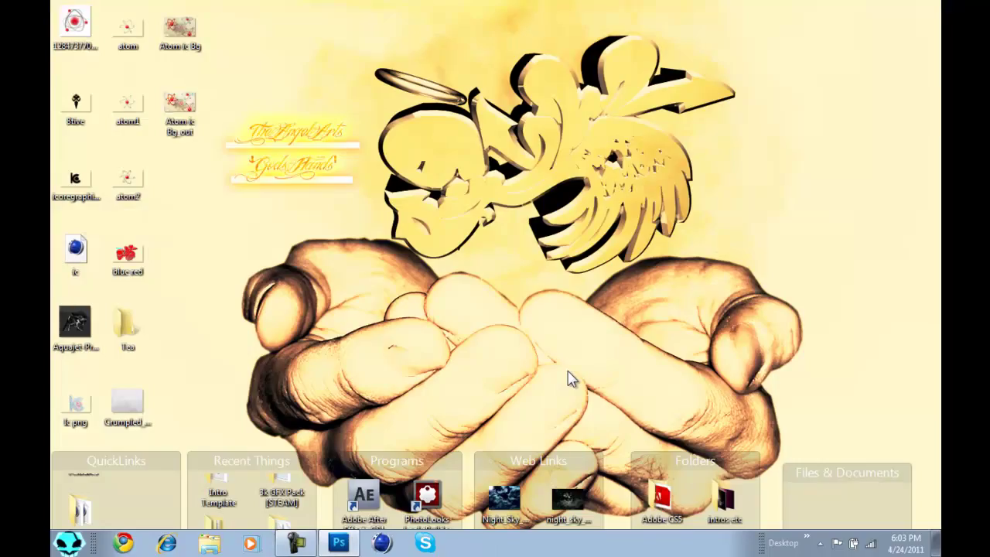